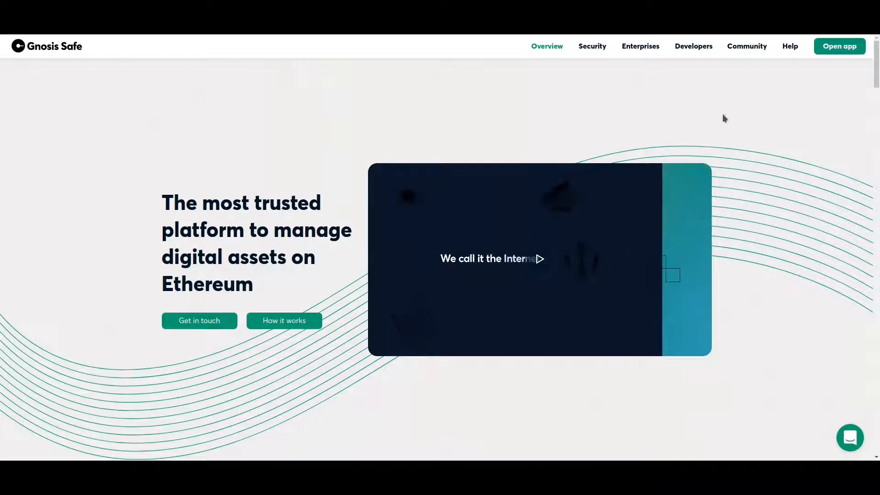
Step: Launch the Gnosis Safe web app and begin creating a new Safe
left_click(837, 47)
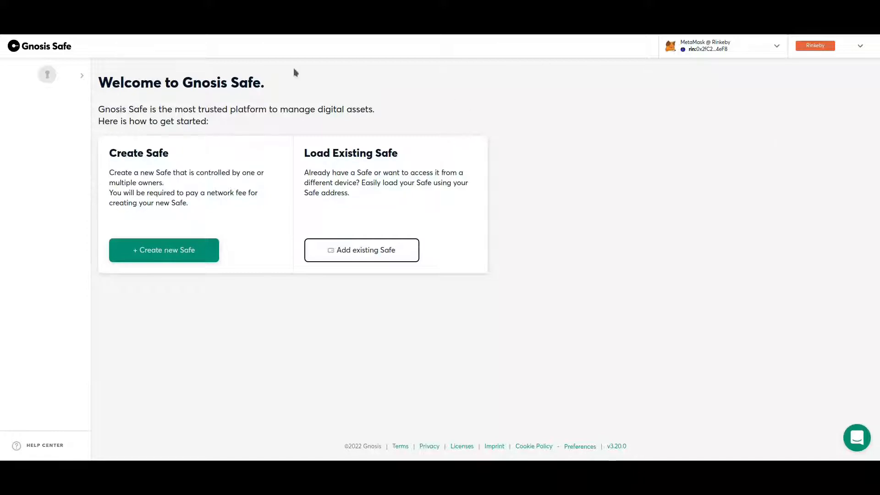
left_click(179, 252)
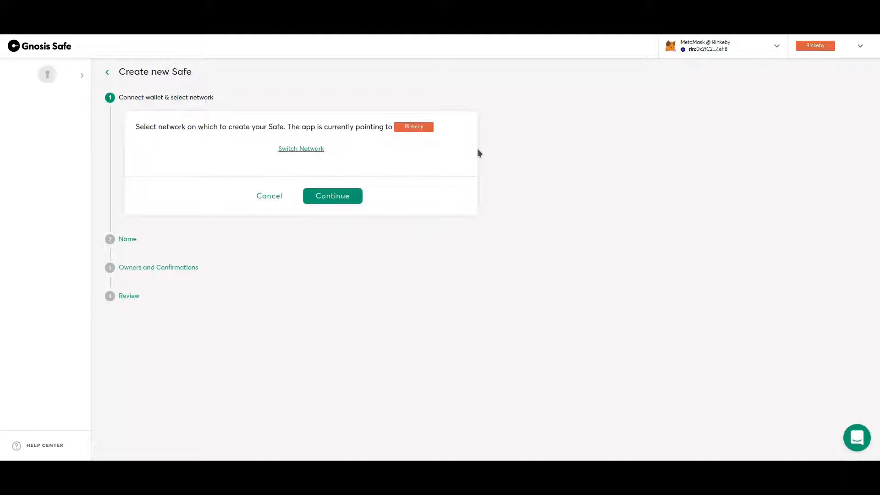
Step: Keep Rinkeby as the network and name the new Safe CoterieTestDAO
left_click(833, 54)
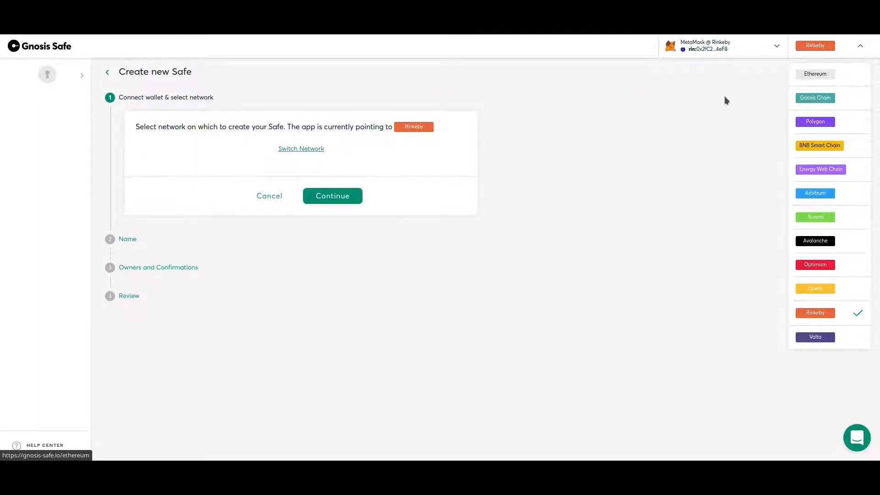
left_click(687, 109)
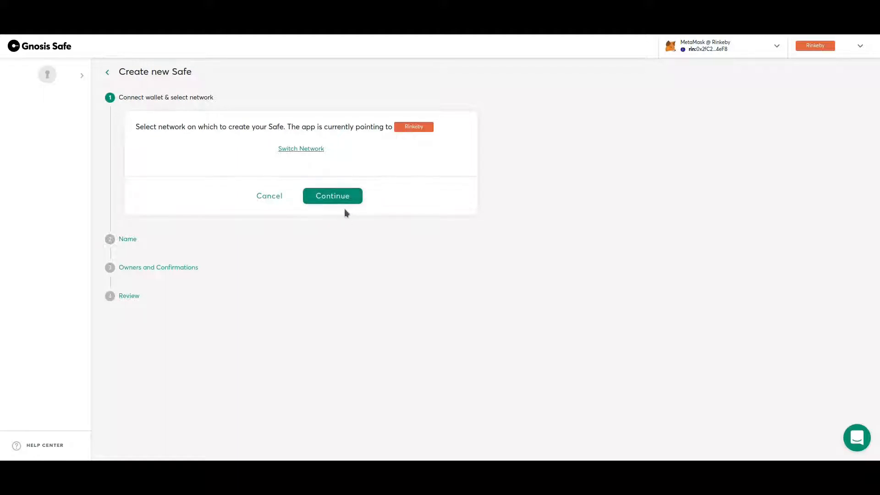
left_click(324, 200)
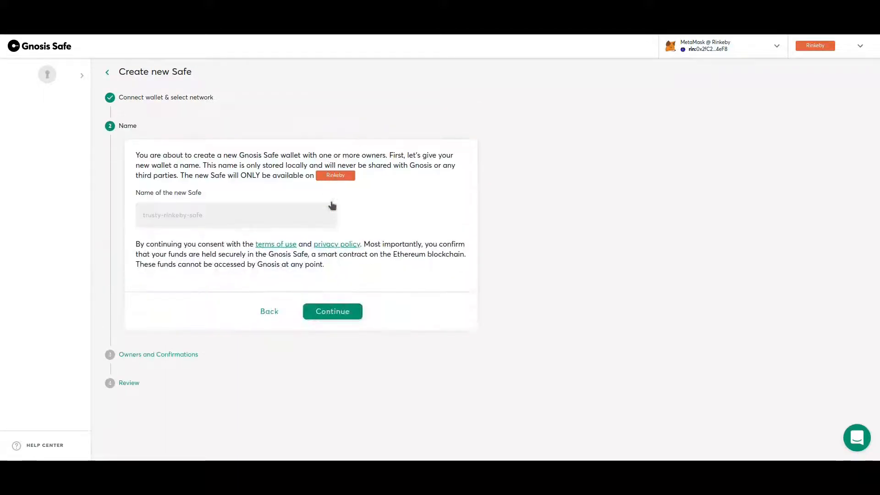
left_click(216, 215)
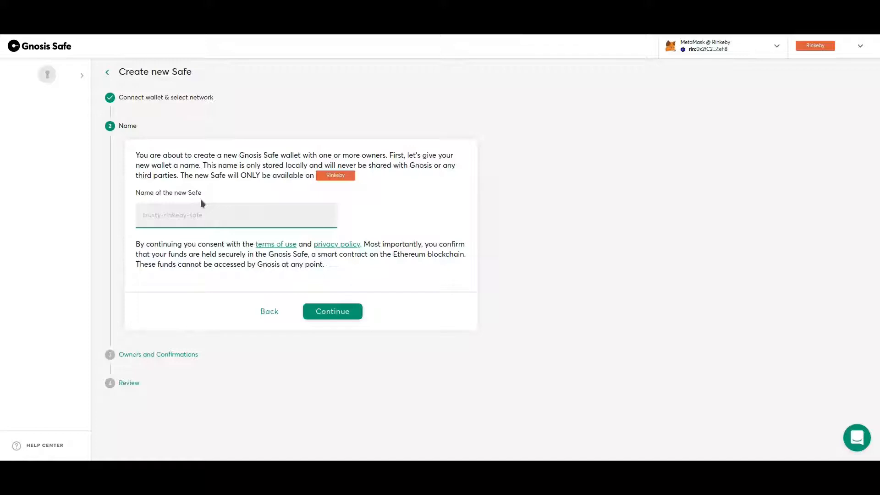
type("CoterieTestDAO")
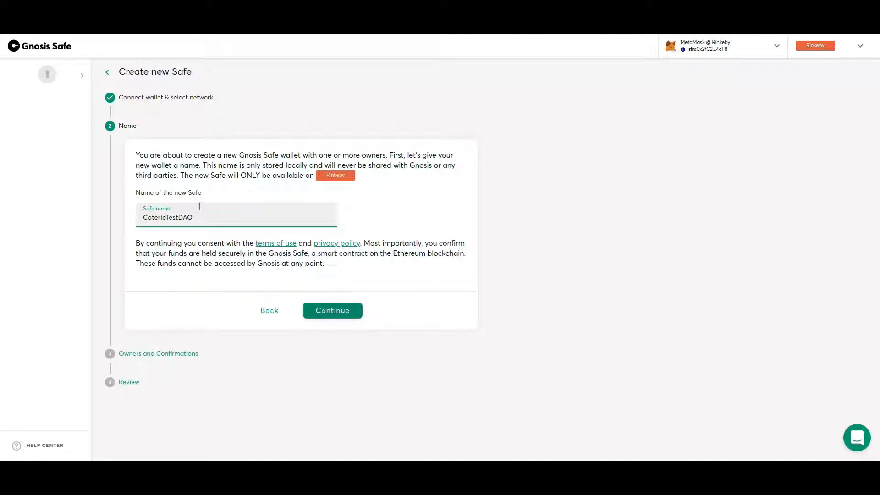
left_click(318, 312)
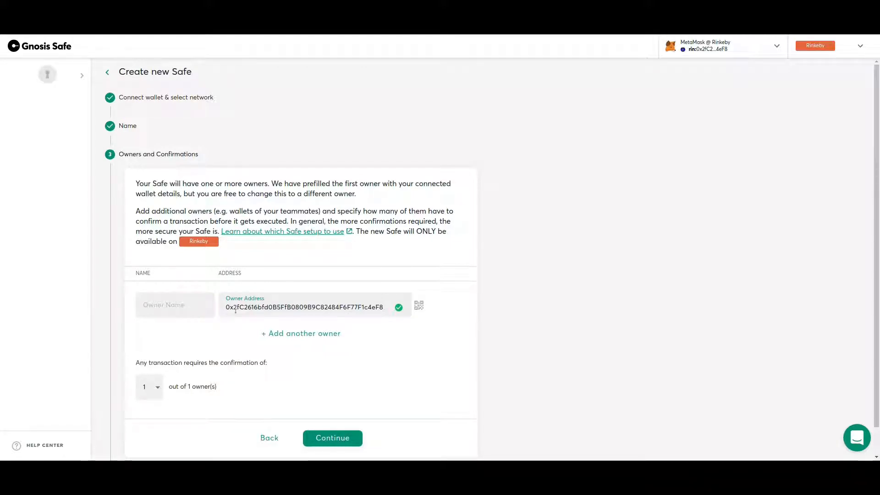
Step: Add a second and third owner by pasting their wallet addresses
left_click(320, 338)
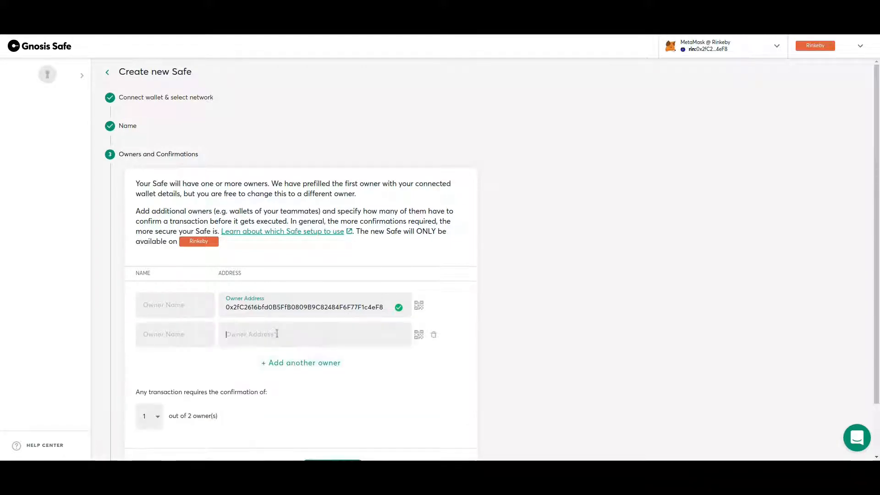
type("0x64C68f25DddbA217863B05805625cb7c1059ea8F")
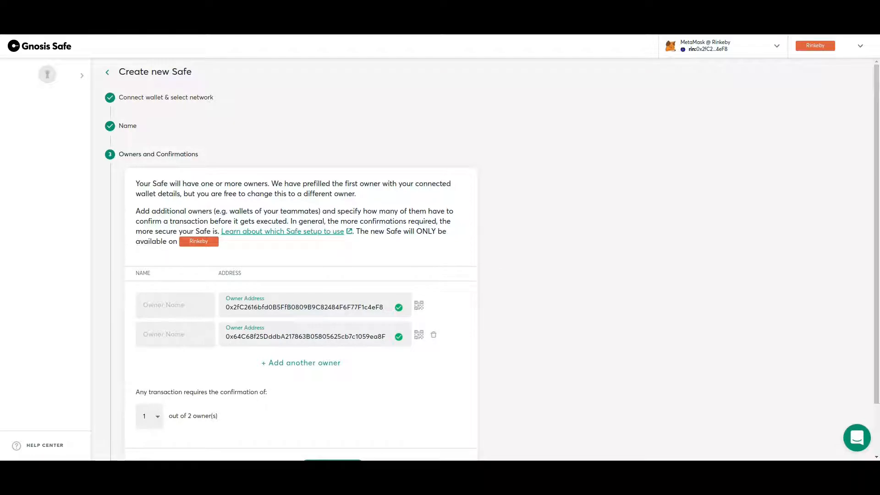
left_click(279, 365)
type("0x6b6a2F70E4CFcC8D8A45FD1A9DE8D8a715C06448")
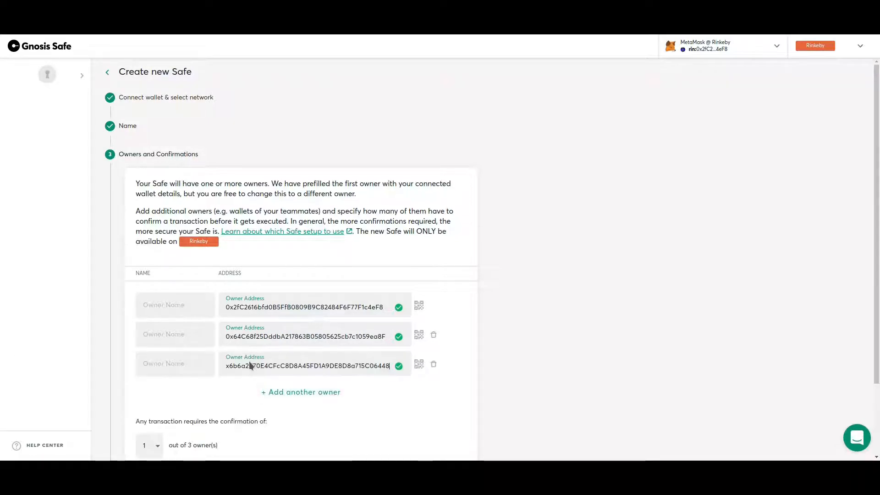
left_click(226, 386)
scroll(142, 376, "down", 2)
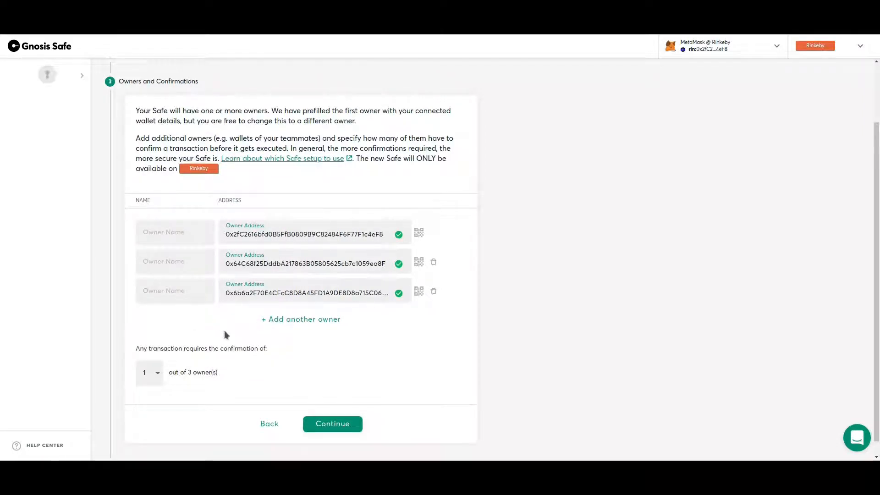
Step: Set the required confirmations to 1 out of 3 owners
left_click(155, 375)
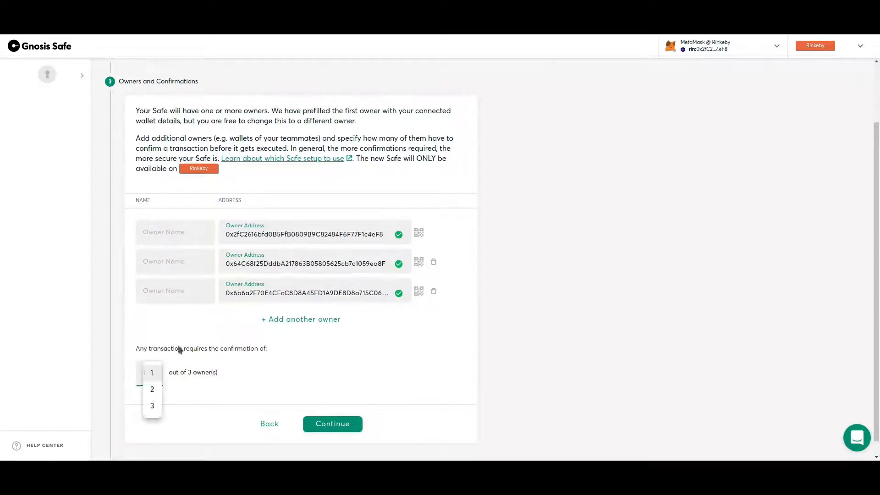
left_click(151, 391)
left_click(149, 372)
left_click(152, 389)
left_click(150, 372)
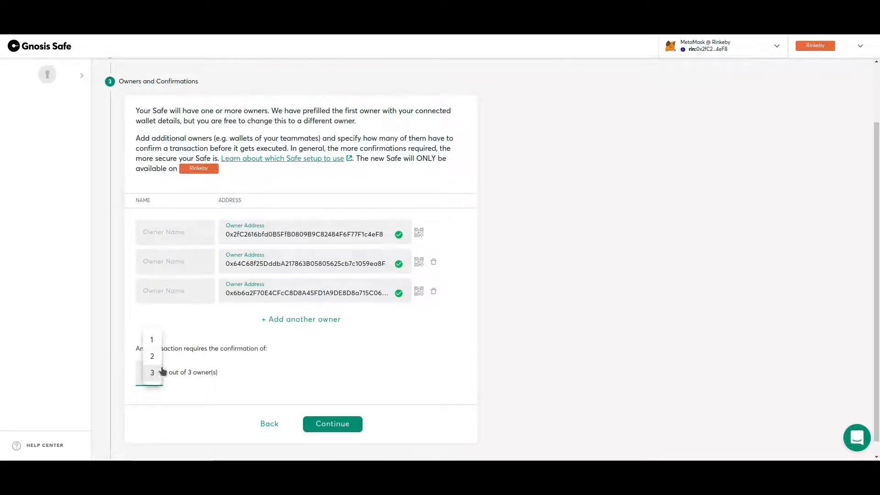
left_click(156, 357)
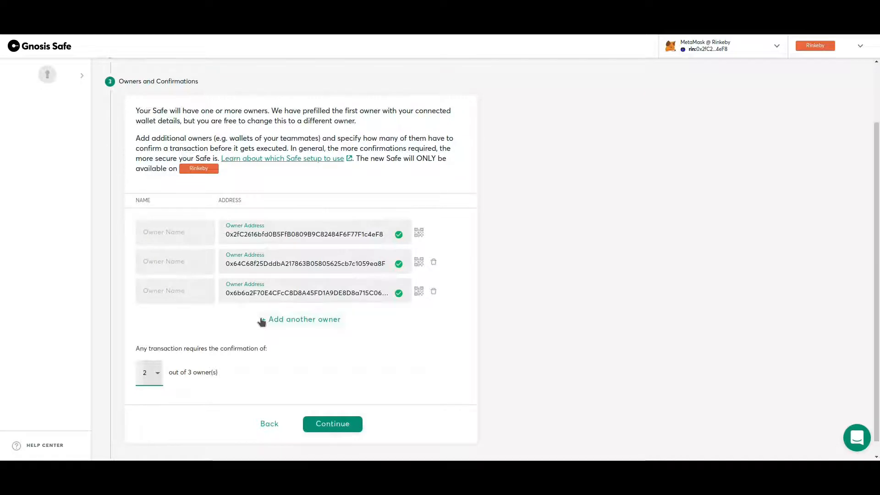
left_click(149, 372)
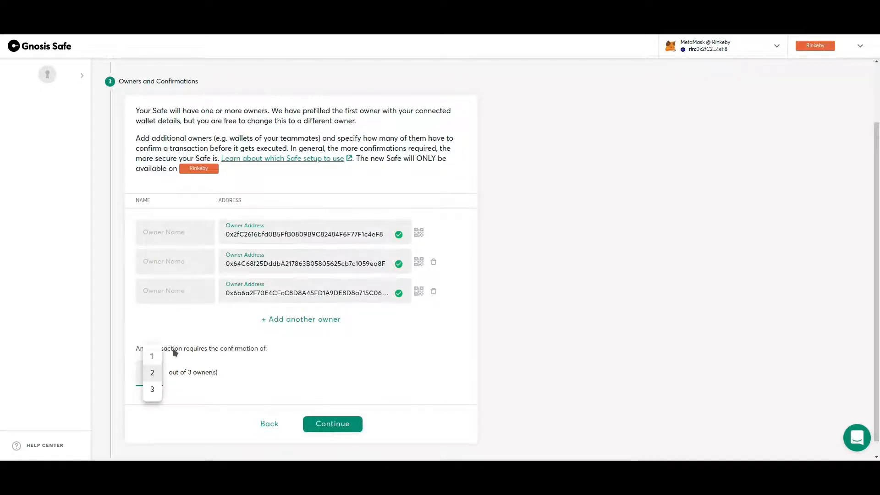
left_click(151, 356)
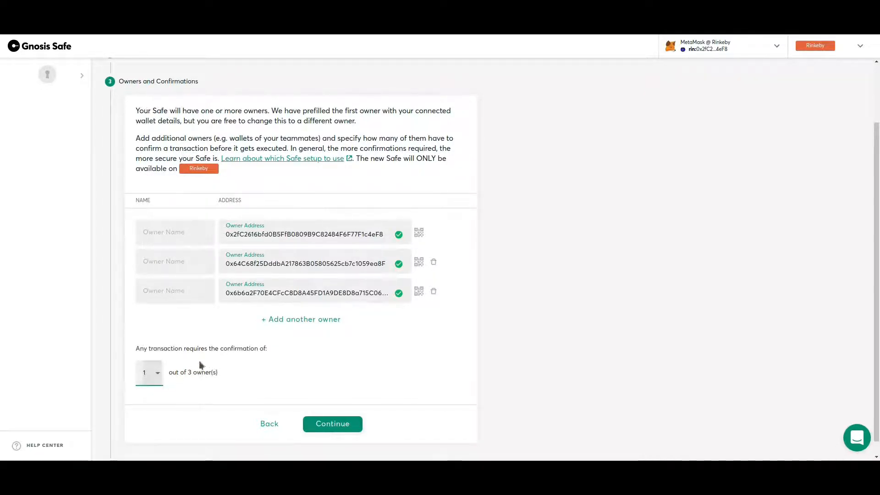
left_click(189, 233)
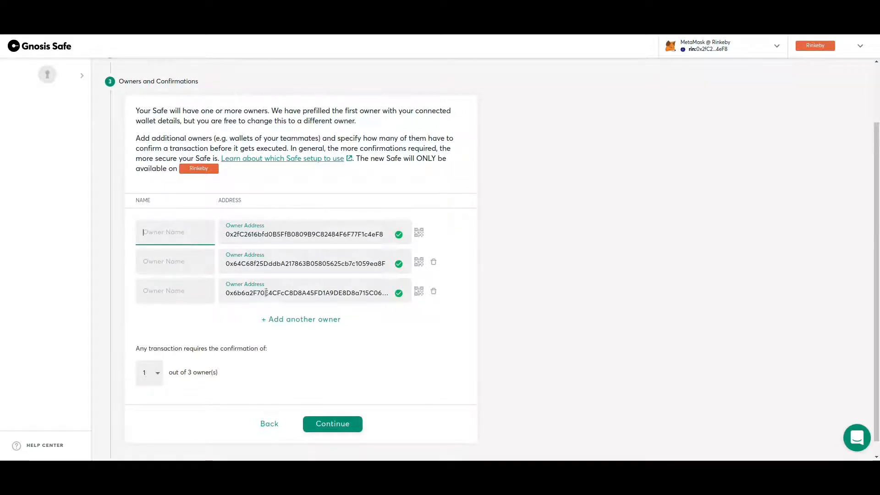
Step: Name the owners Signer 1, Signer 2 and Signer 3, then go to the review
type("Signer 1")
key("Tab")
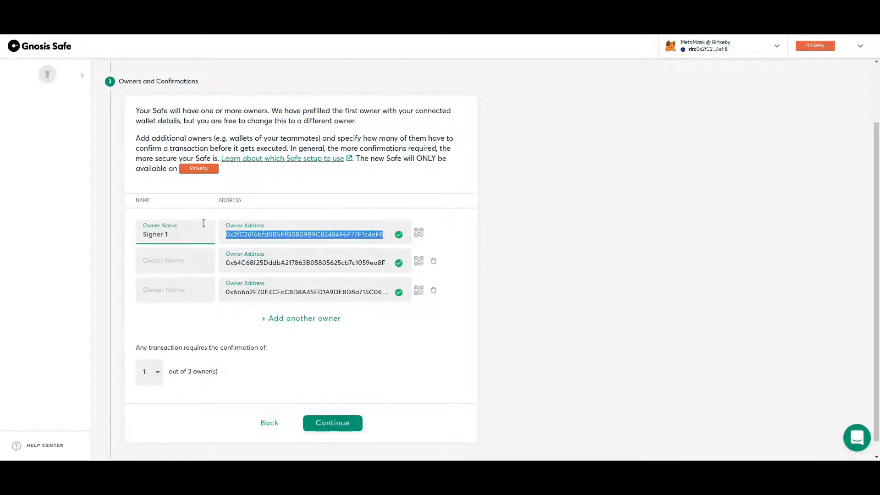
key("Tab")
type("Signer 2")
key("Tab")
key("Tab")
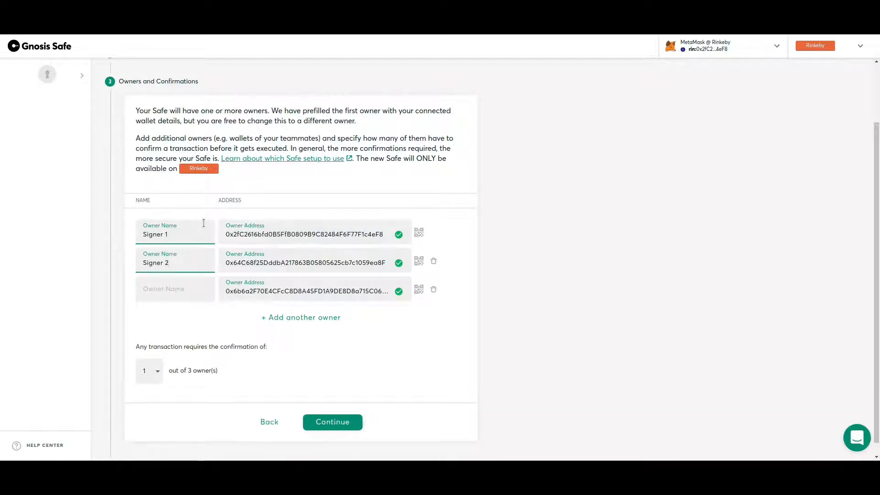
type("Bob")
key("BackSpace")
key("BackSpace")
key("BackSpace")
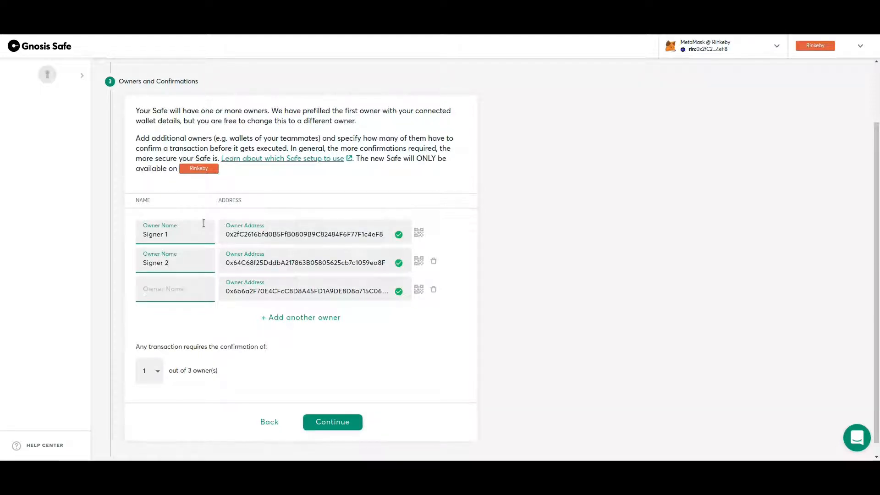
type("Signer 3")
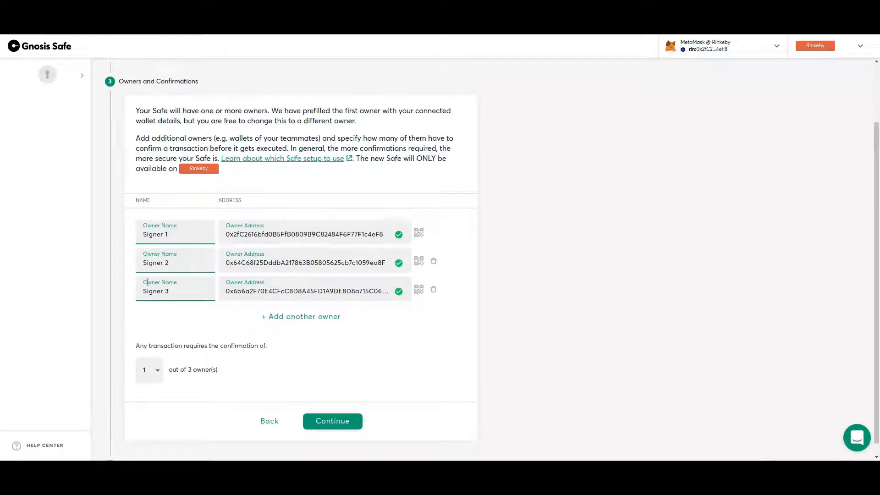
left_click(345, 426)
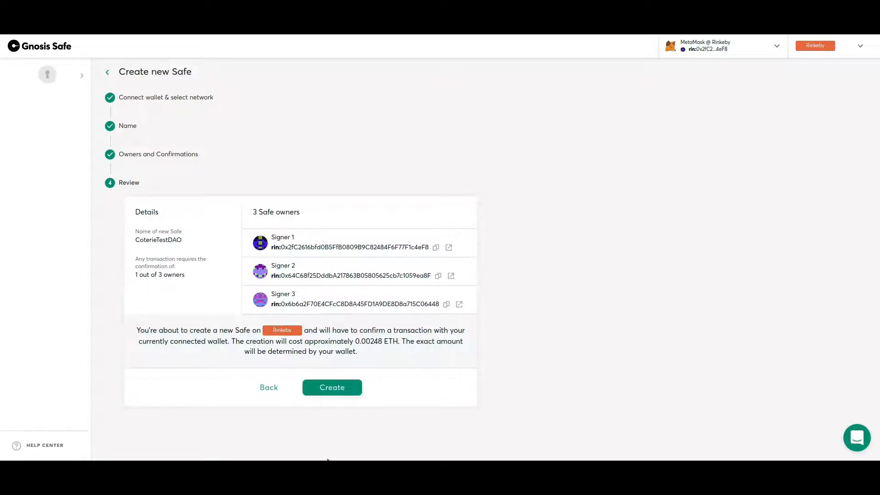
Step: Create the CoterieTestDAO Safe, approve the transaction in MetaMask, and open its dashboard
left_click(338, 391)
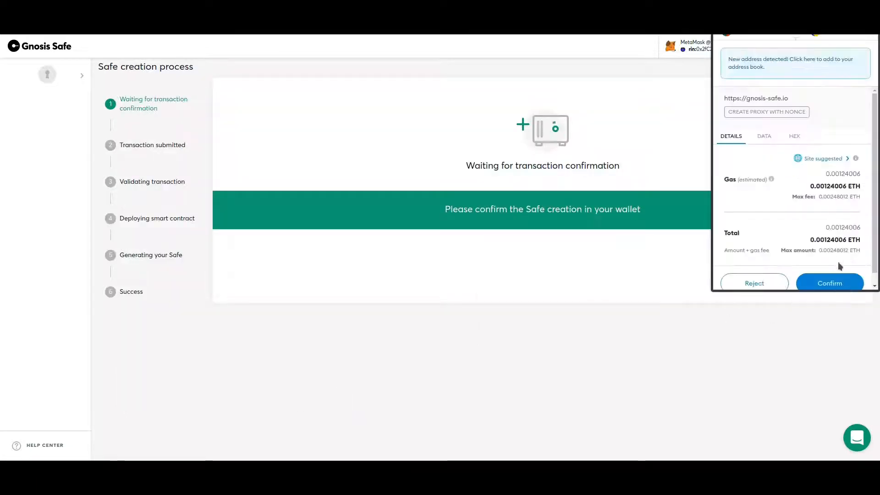
scroll(837, 281, "down", 3)
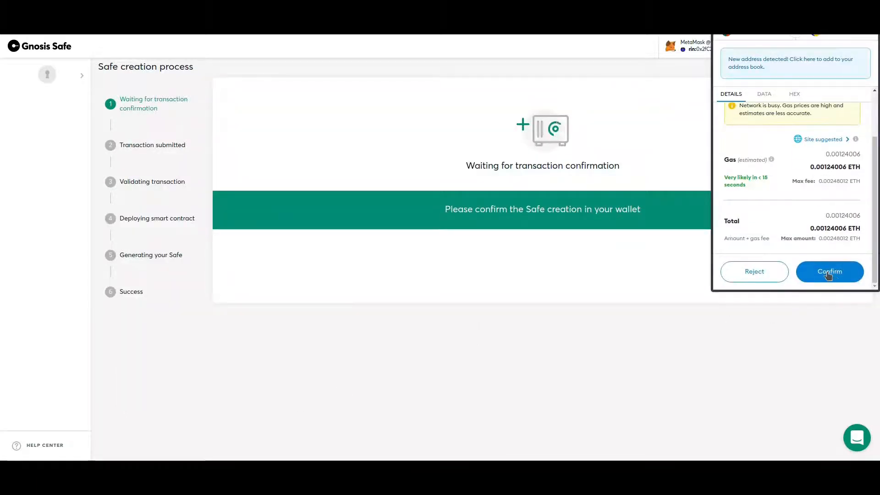
left_click(829, 273)
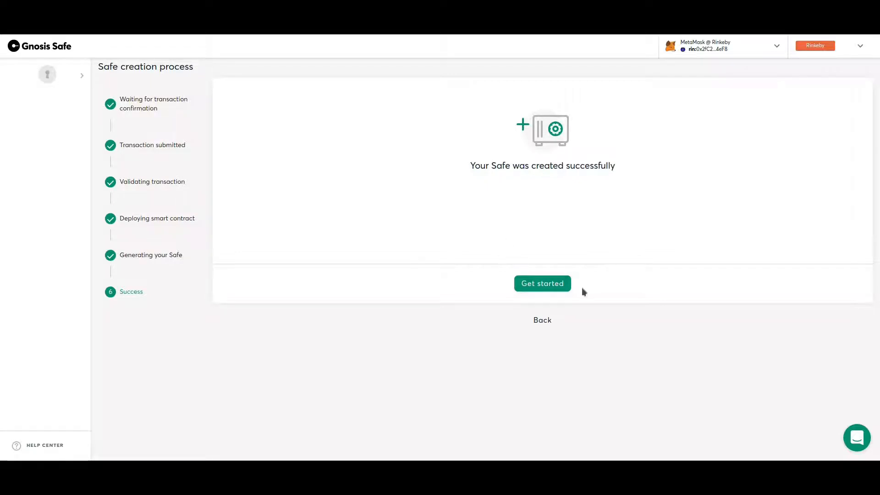
left_click(525, 280)
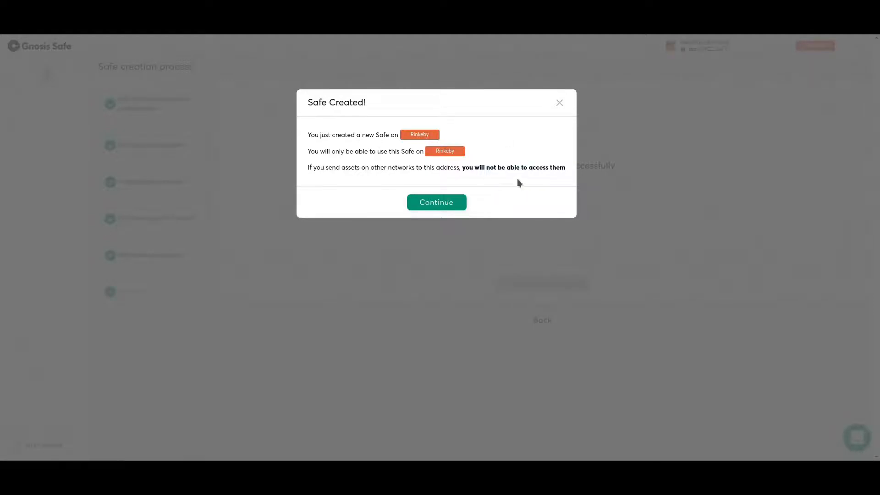
left_click(433, 208)
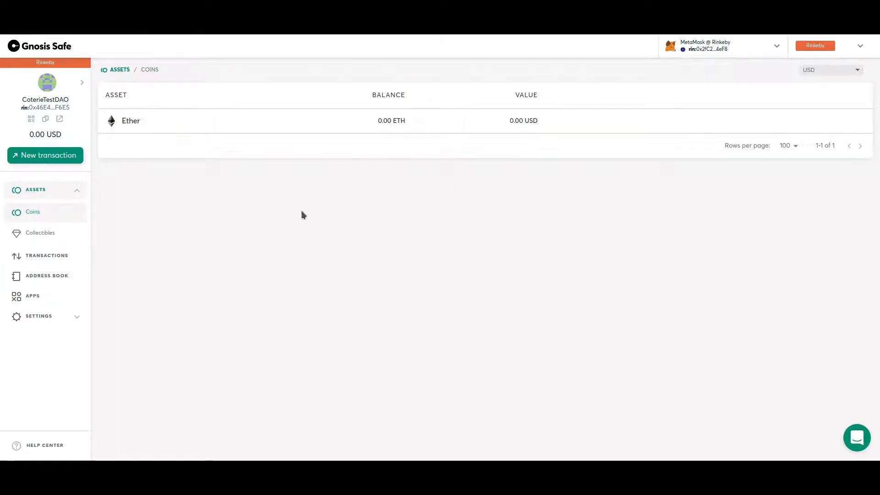
Step: Check the Safe's Collectibles and Coins pages to confirm both are empty
mouse_move(409, 120)
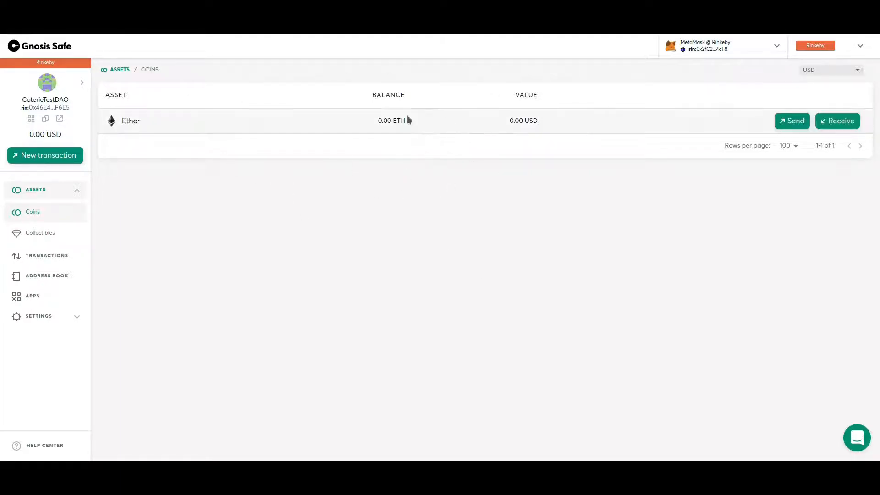
left_click(40, 233)
left_click(43, 213)
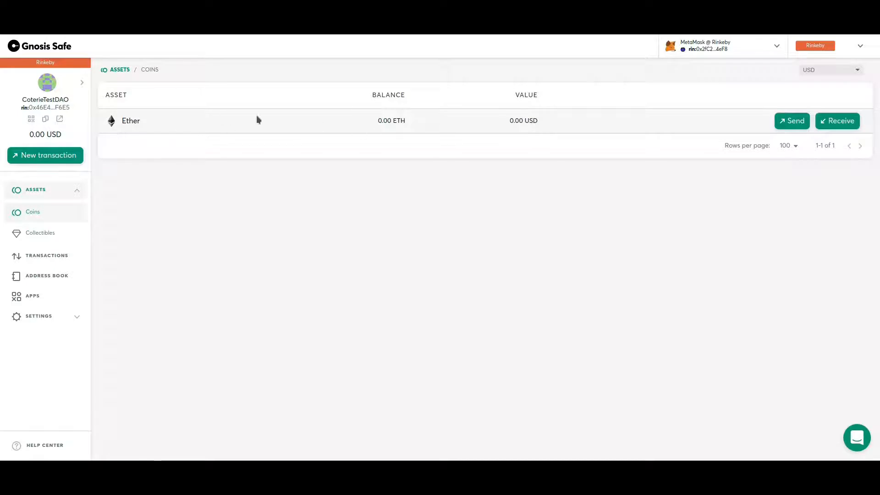
left_click(40, 233)
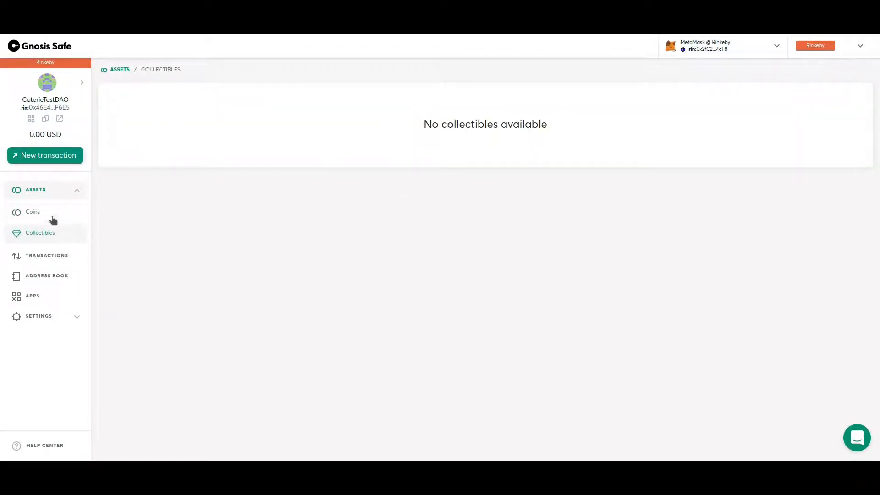
left_click(42, 213)
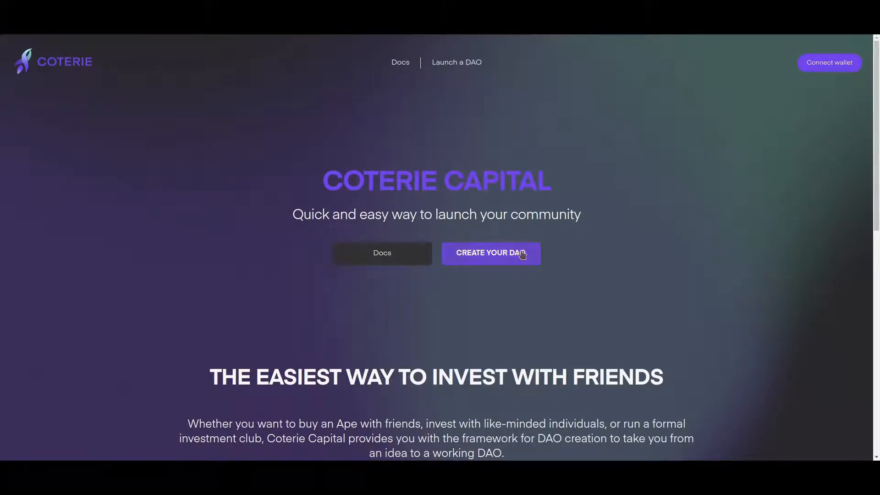
Step: Begin creating a DAO in Coterie Capital and connect the MetaMask wallet
left_click(505, 264)
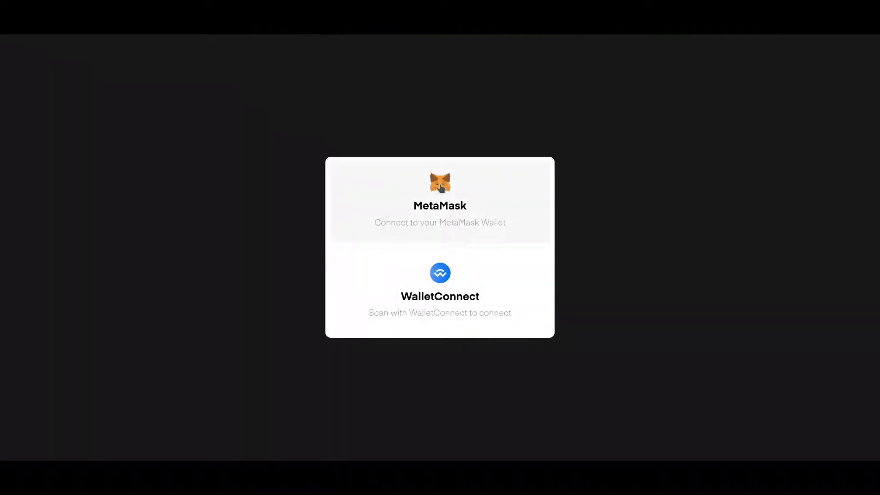
left_click(464, 194)
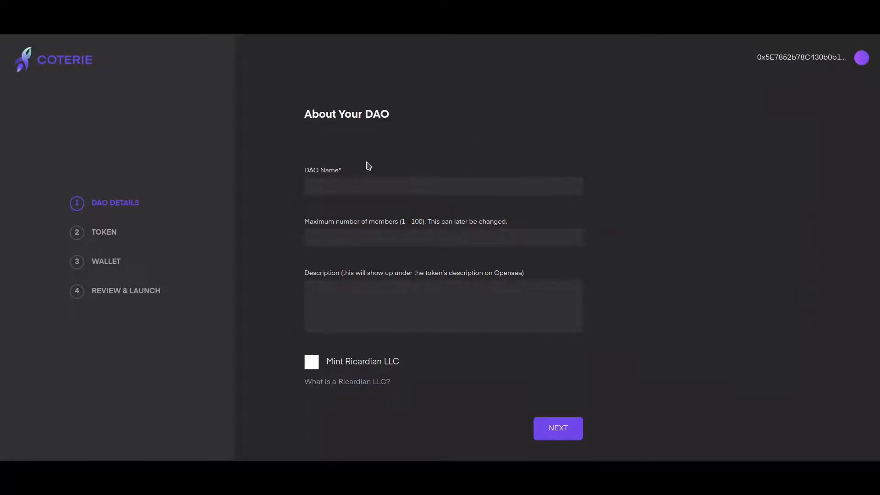
Step: Enter DAO name CoterieTestDAO, 50 max members, a description, leave Ricardian LLC unticked
left_click(359, 186)
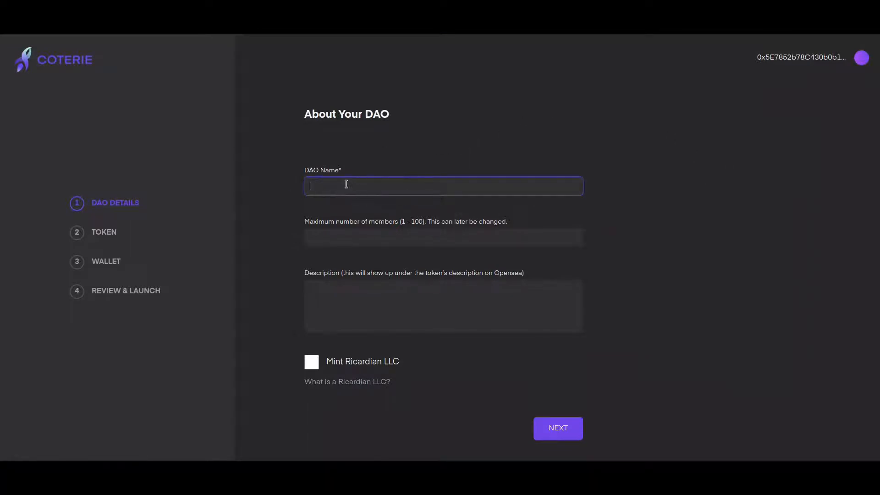
type("CoterieTestDAO")
left_click(339, 237)
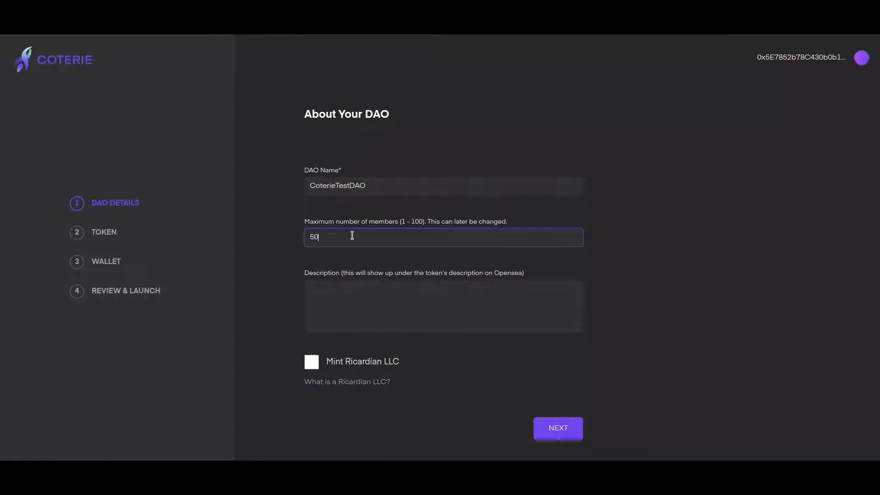
key("Tab")
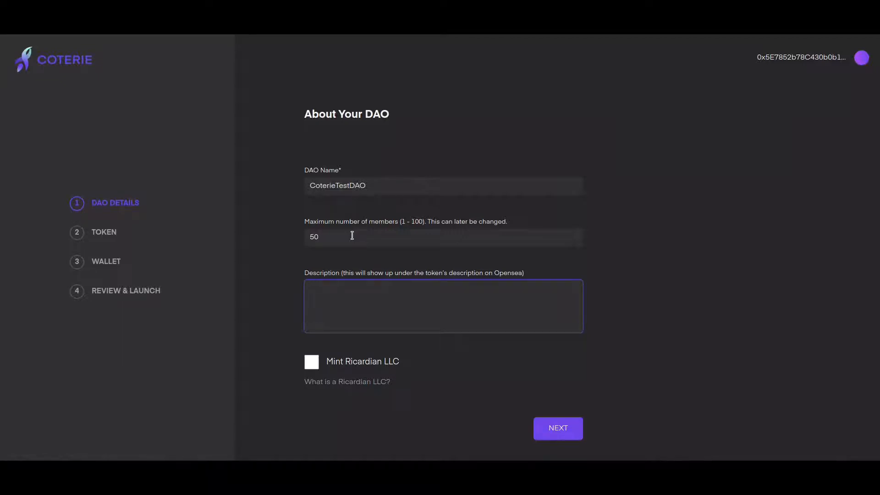
type("This is CoterieTe")
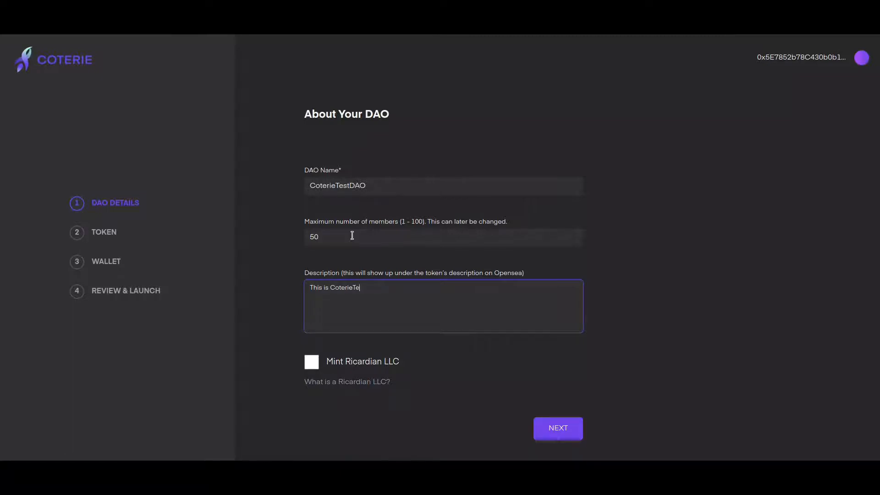
type("stDAoO")
left_click(425, 270)
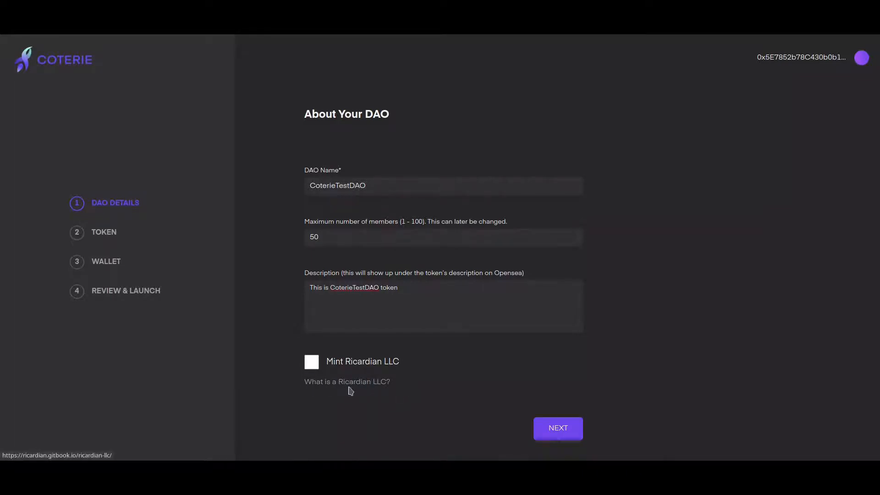
left_click(347, 368)
left_click(332, 367)
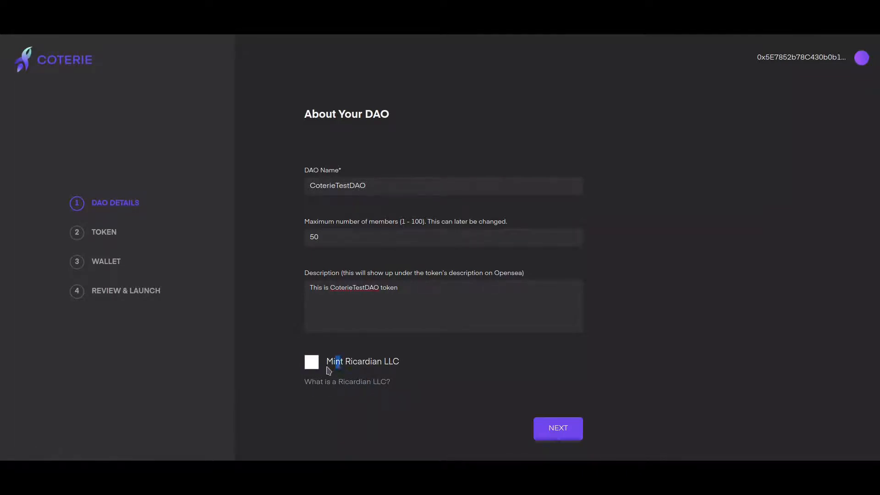
left_click(327, 366)
left_click(317, 366)
left_click(559, 429)
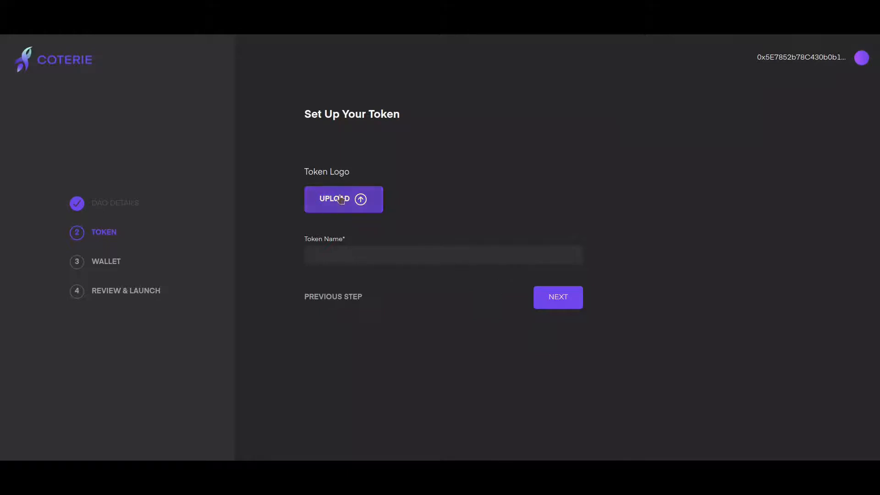
Step: Upload logo-small (2).png as the token logo and name the token CTRE
left_click(342, 209)
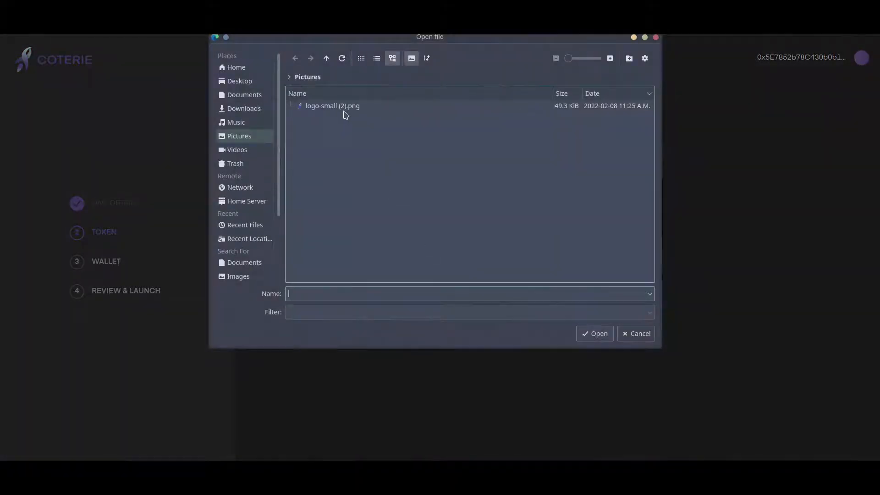
double_click(348, 106)
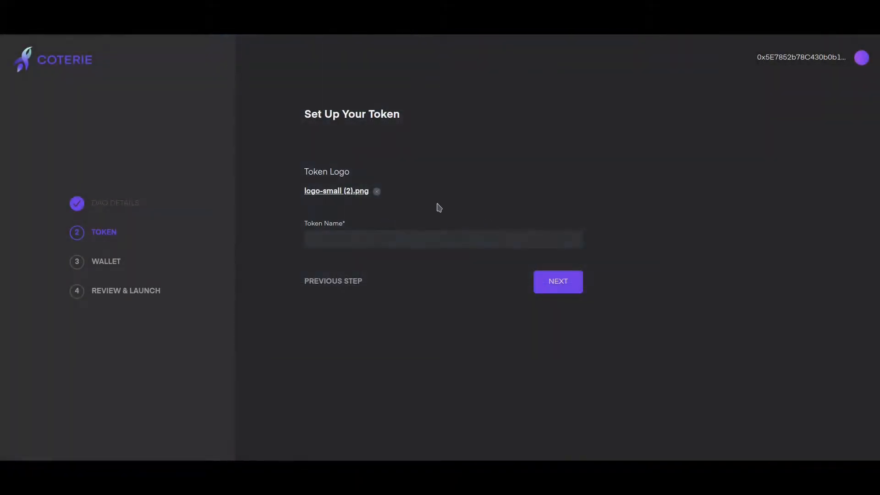
left_click(393, 234)
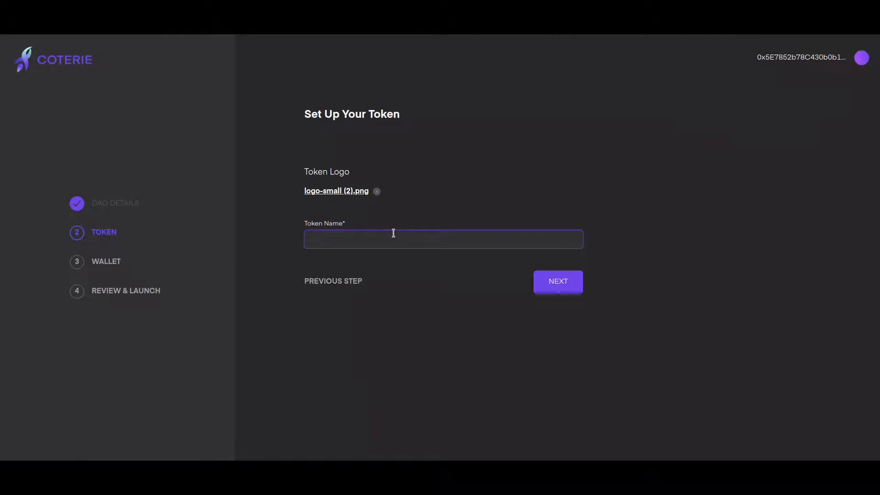
type("CTR")
key("BackSpace")
key("BackSpace")
type("TRIE")
key("BackSpace")
key("BackSpace")
key("BackSpace")
key("BackSpace")
key("BackSpace")
type("CTRIE")
key("ctrl+BackSpace")
type("CTRE")
key("ctrl+BackSpace")
type("CTIRE")
key("BackSpace")
key("BackSpace")
key("BackSpace")
key("BackSpace")
type("T")
key("ctrl+BackSpace")
type("CTR")
left_click(568, 282)
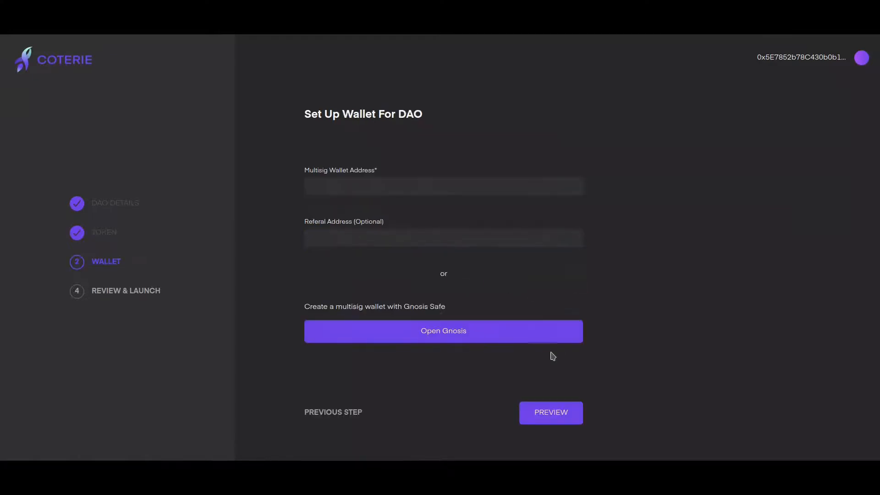
Step: Paste the Safe's address into Multisig Wallet Address, removing its rin: prefix
left_click(366, 188)
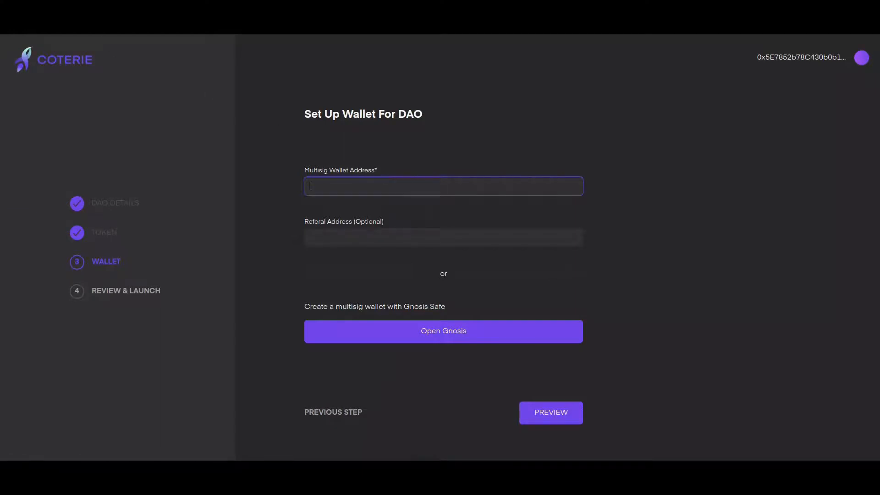
key("ctrl+Tab")
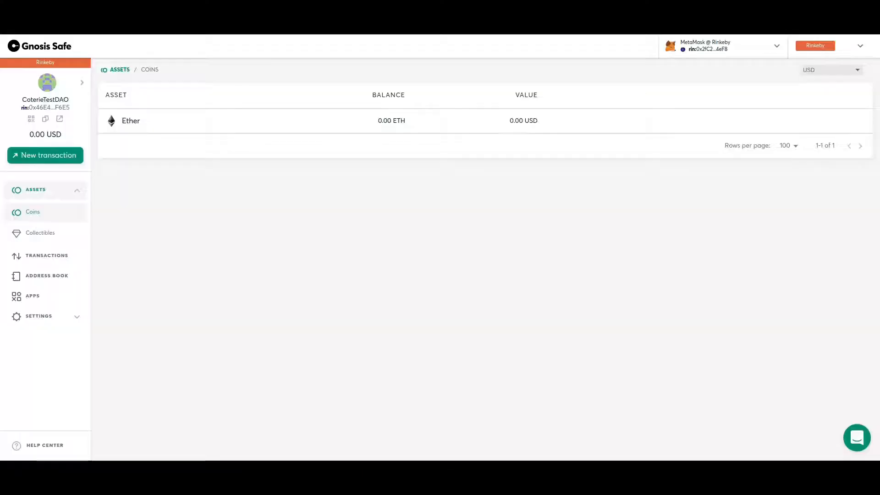
left_click(46, 120)
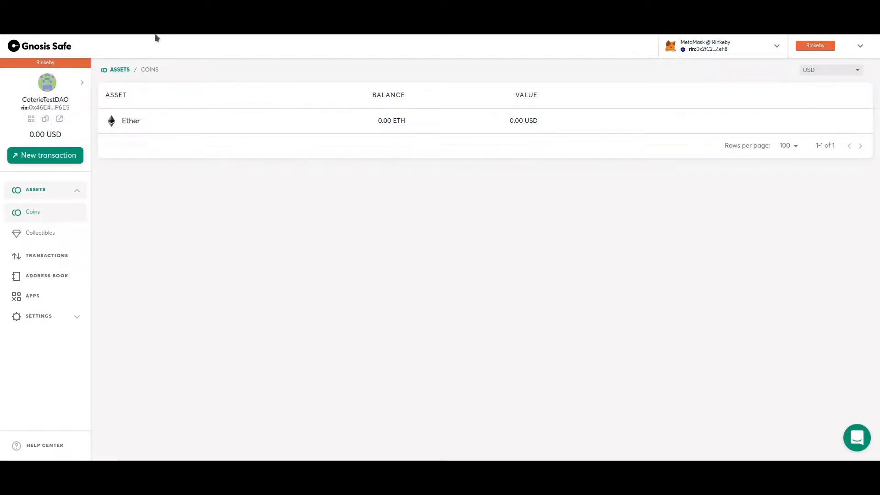
key("ctrl+Tab")
key("ctrl+v")
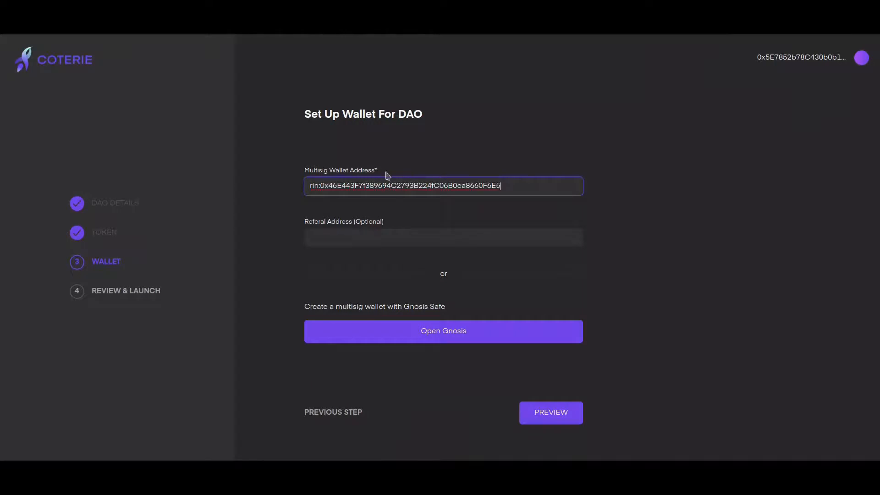
left_click_drag(308, 185, 318, 185)
left_click(319, 185)
key("BackSpace")
key("BackSpace")
key("BackSpace")
key("BackSpace")
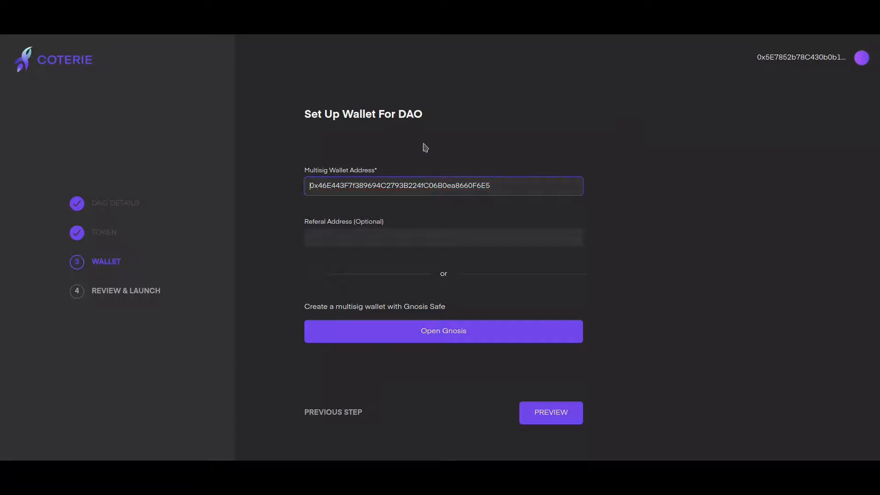
left_click_drag(308, 185, 519, 185)
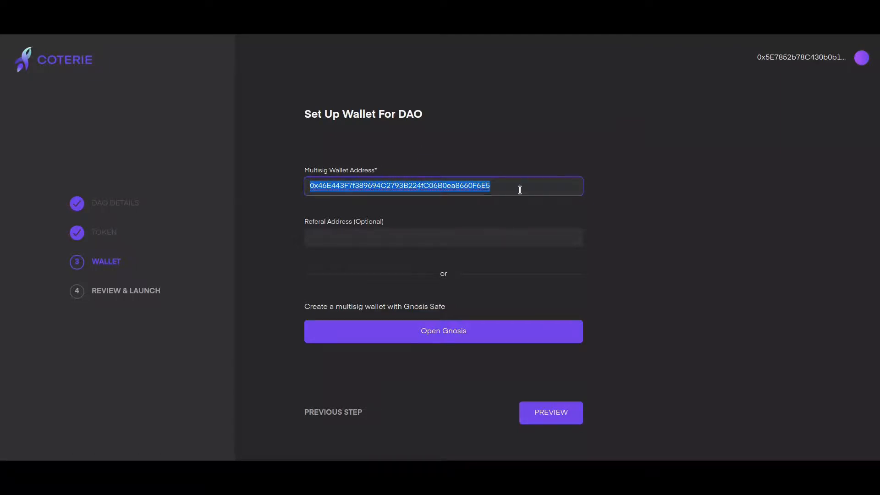
left_click(518, 169)
Step: Leave the referral address empty and preview the DAO summary
left_click(399, 235)
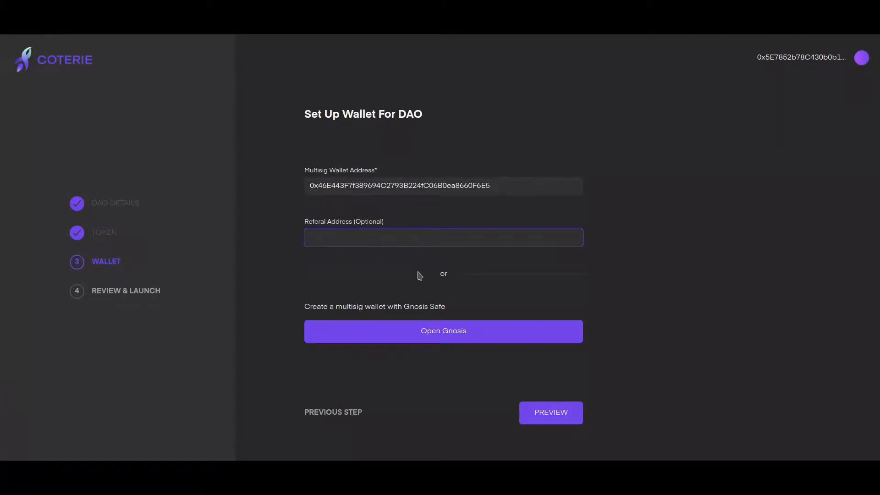
left_click(612, 236)
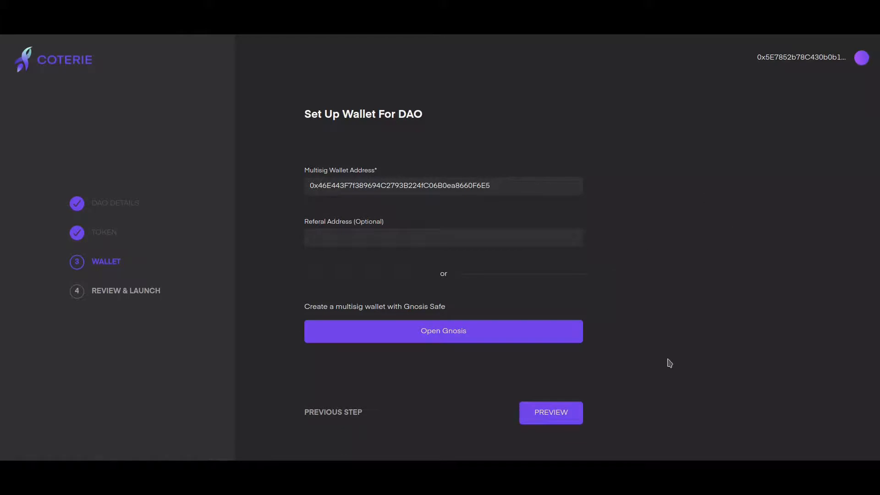
left_click(567, 412)
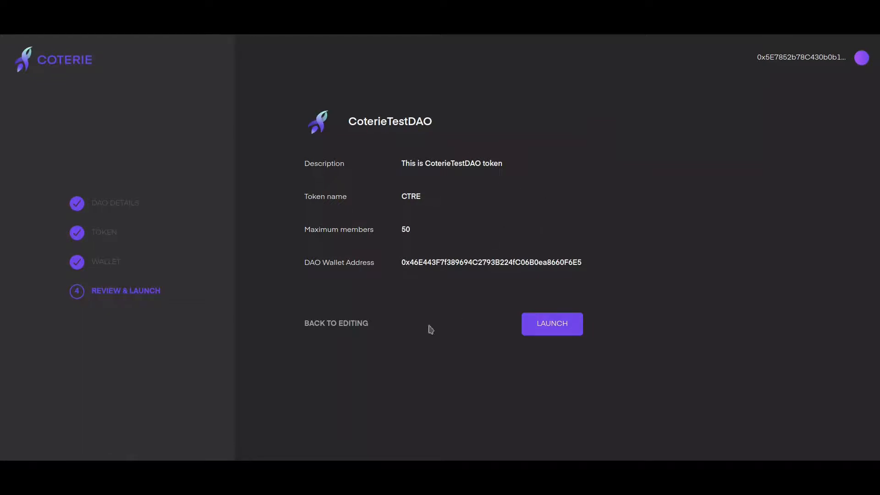
Step: Revisit the wallet and token setup steps, then preview the CoterieTestDAO summary again
left_click(338, 327)
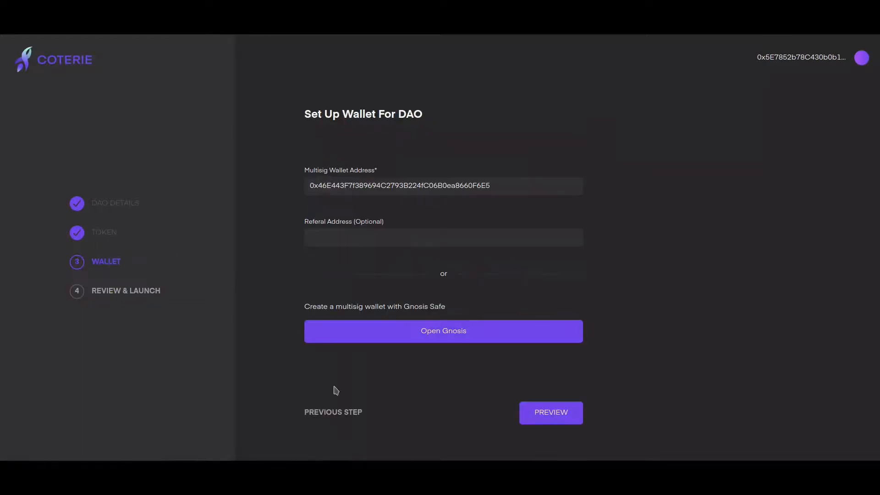
left_click(335, 417)
left_click(561, 291)
left_click(550, 412)
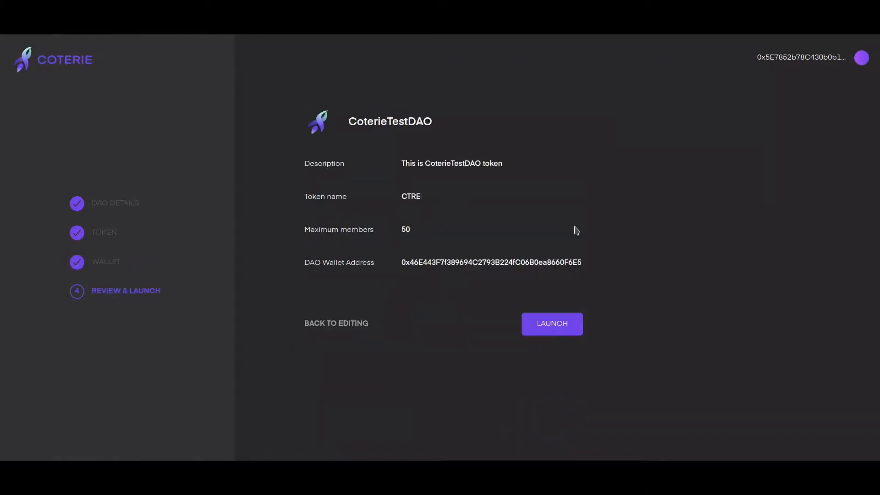
Step: Launch CoterieTestDAO and approve its 0.00035368 ETH contract transaction in MetaMask
left_click(553, 331)
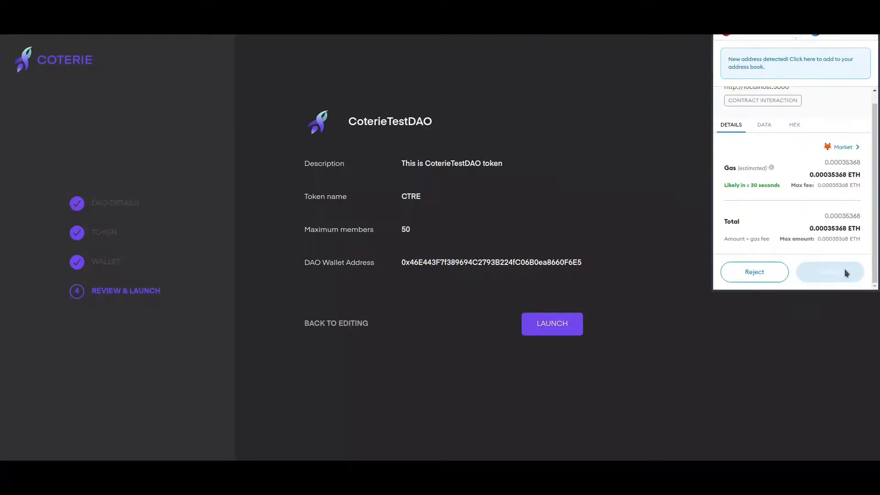
scroll(874, 259, "up", 1)
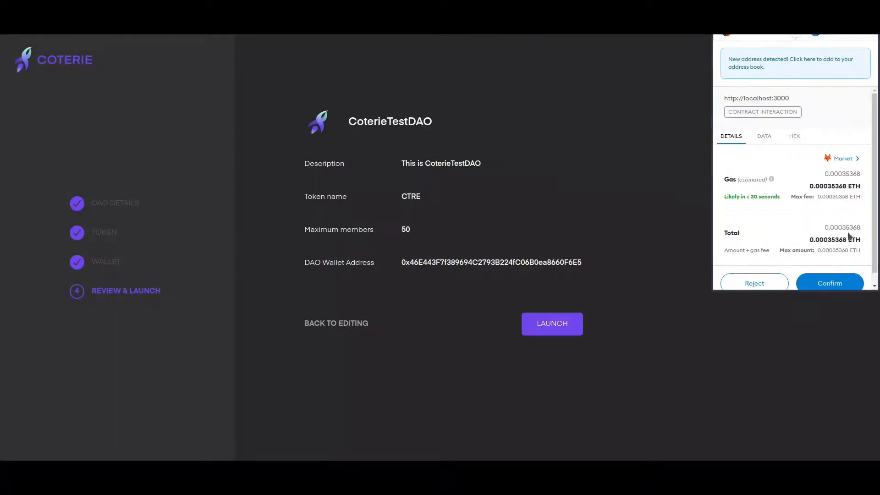
scroll(846, 238, "down", 1)
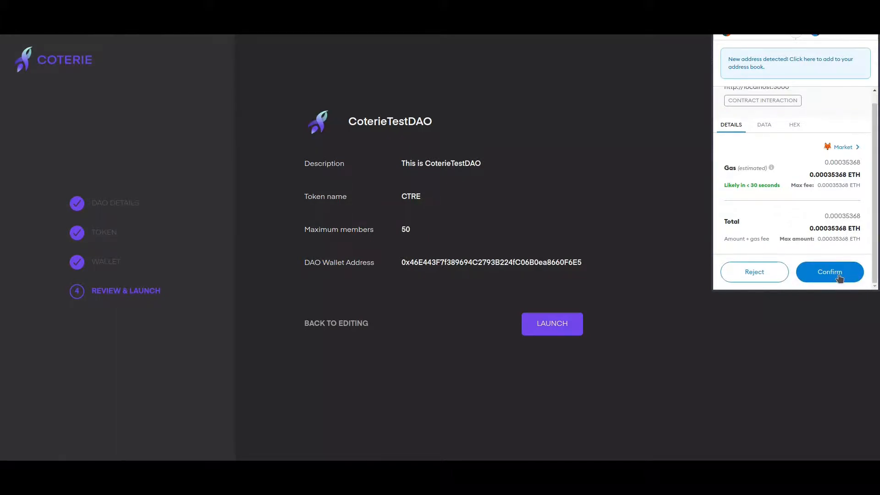
left_click(839, 276)
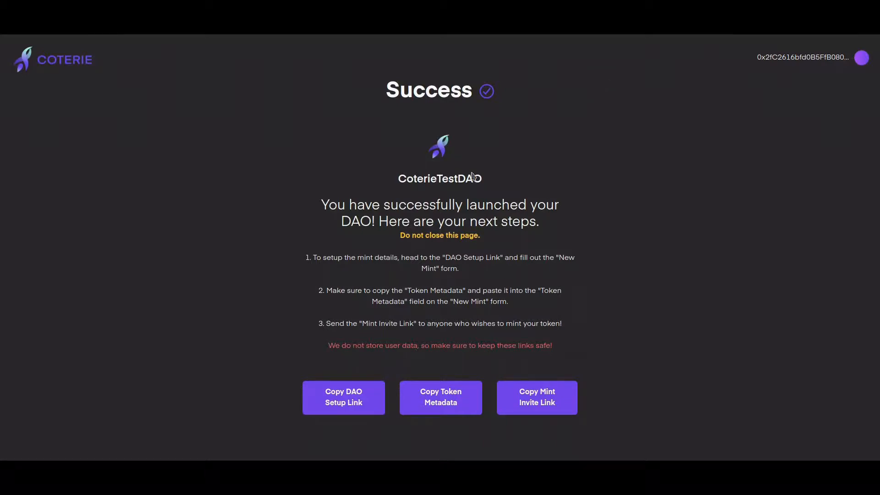
Step: Copy the DAO setup link, accept the Safe apps disclaimer, and glance at Members and Settings
left_click(356, 402)
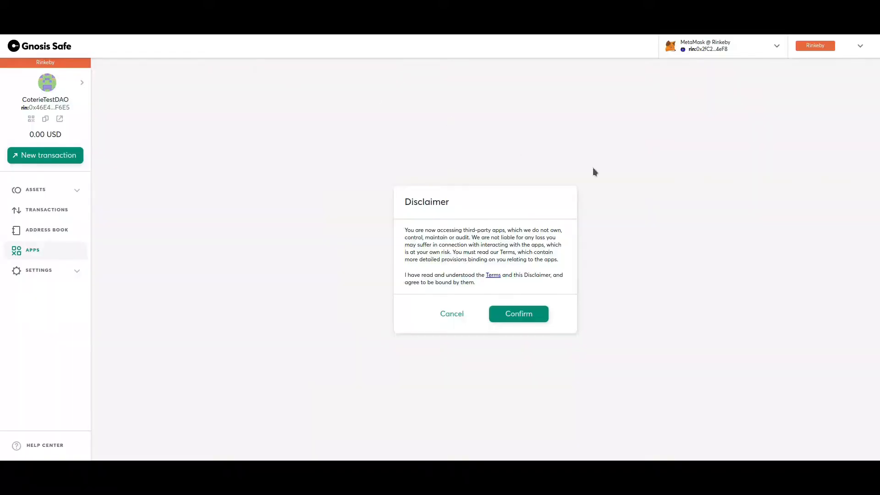
left_click(514, 321)
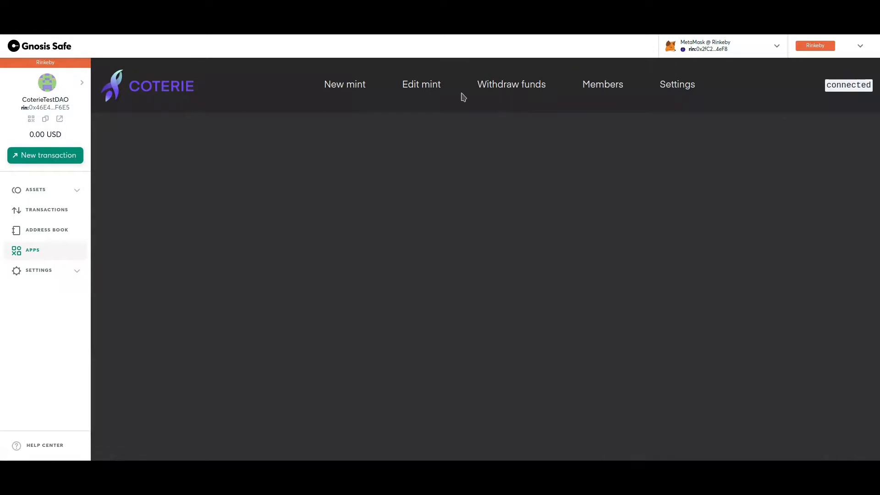
left_click(614, 93)
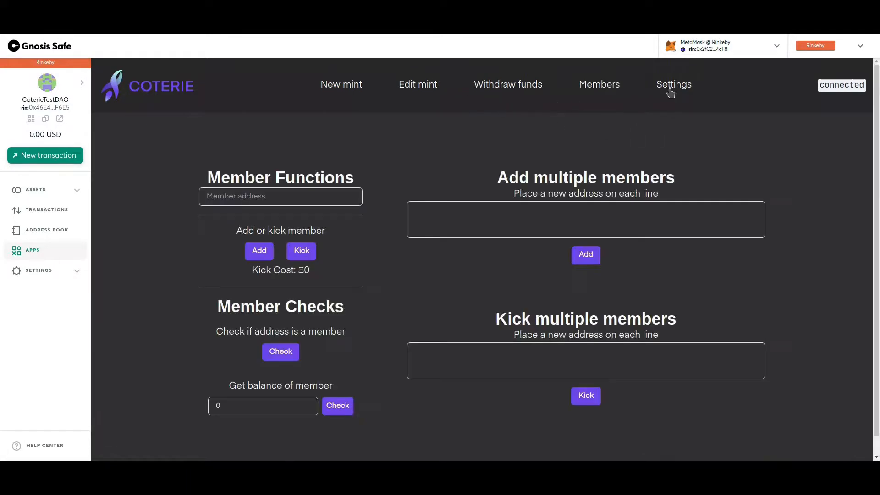
left_click(670, 90)
Step: Open the Create a new token form and start on the Mint Price field
left_click(415, 85)
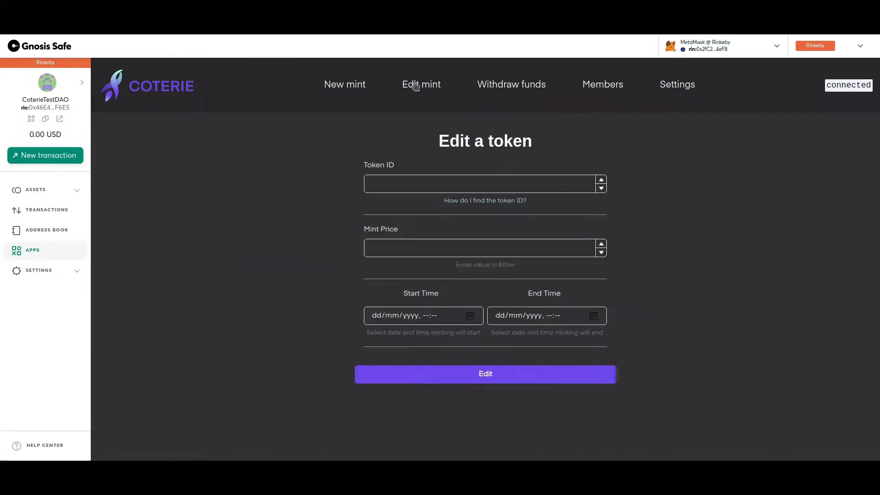
left_click(357, 91)
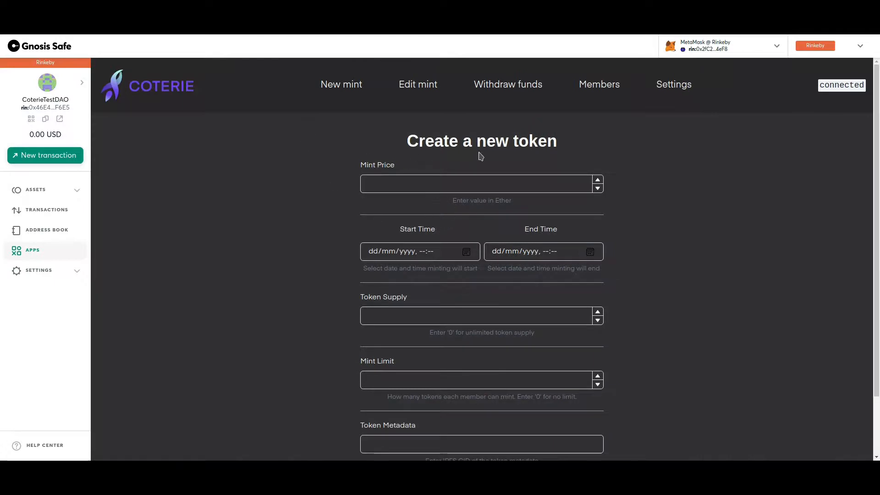
scroll(422, 146, "down", 1)
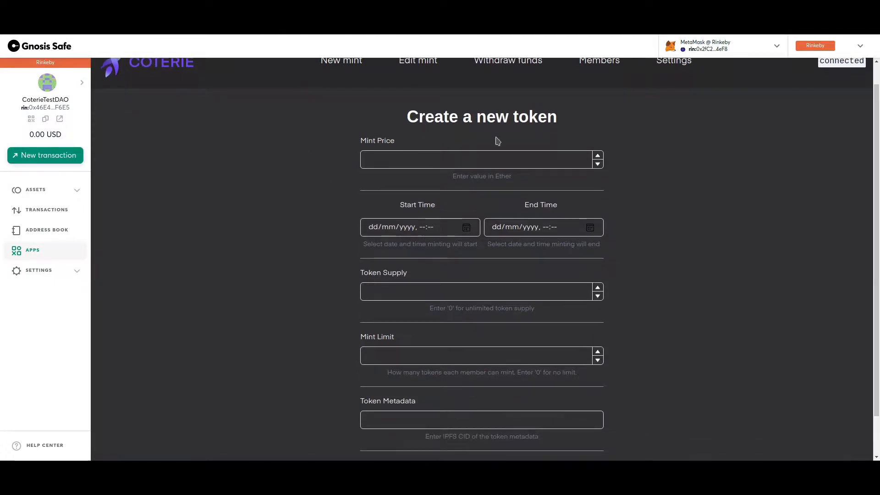
scroll(407, 119, "down", 2)
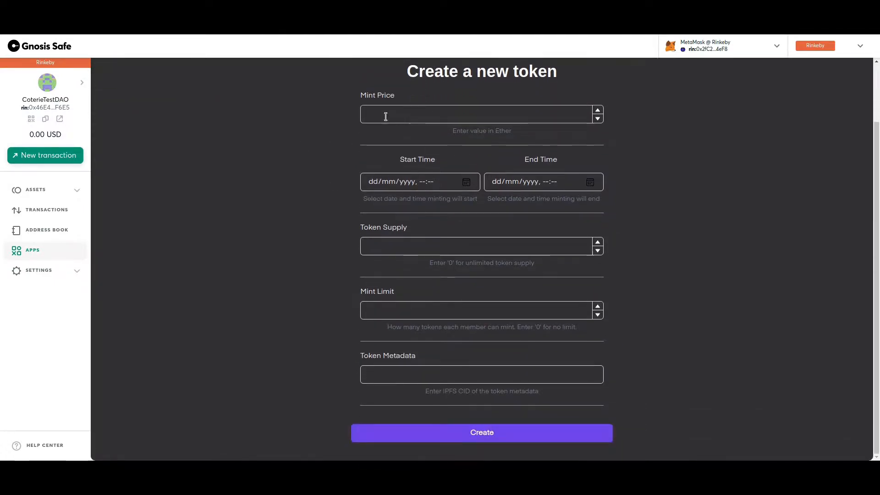
left_click(385, 116)
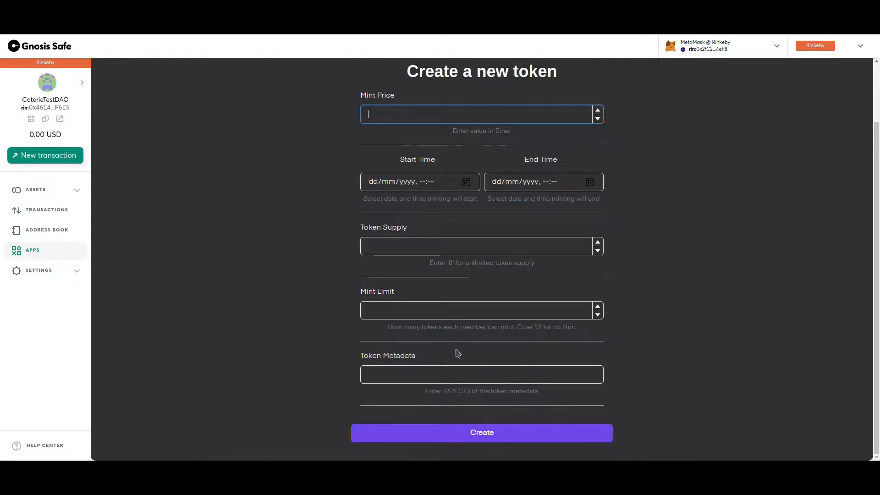
Step: Set the mint price to 0.01 and the start time to 01/03/2022 13:00
type("0.01")
left_click(366, 136)
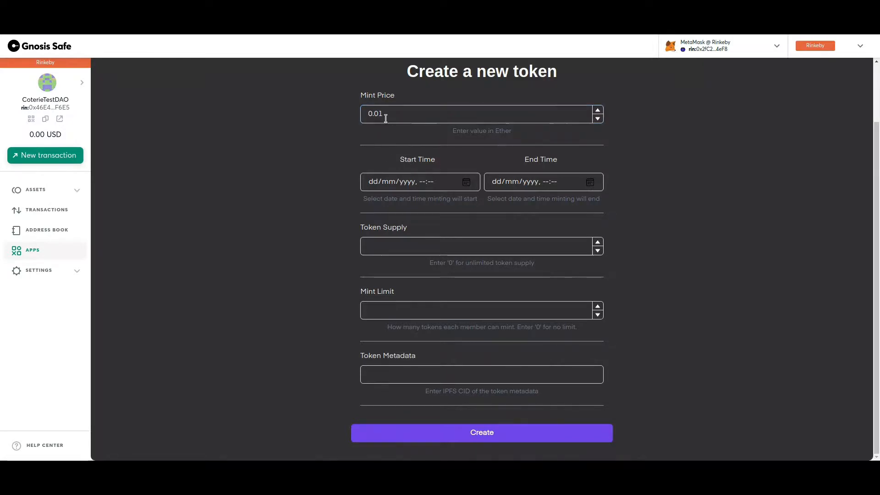
left_click(466, 182)
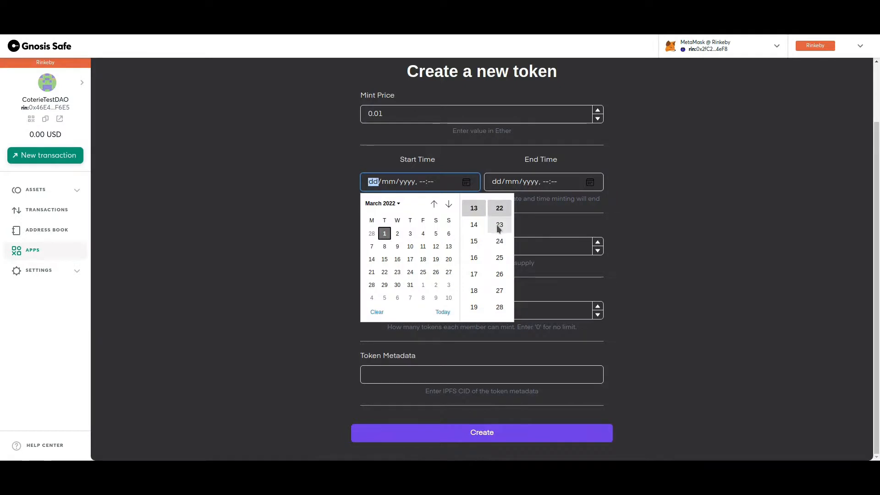
scroll(499, 228, "up", 1)
scroll(499, 229, "up", 5)
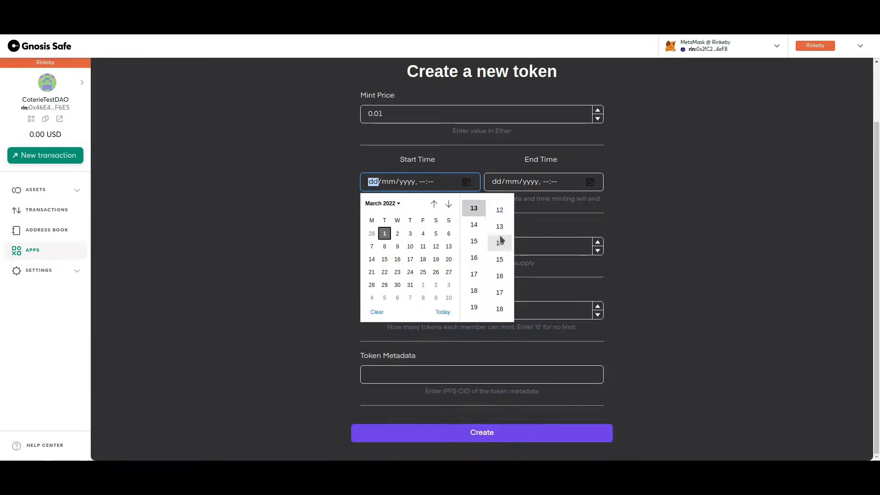
scroll(500, 243, "up", 2)
left_click(500, 208)
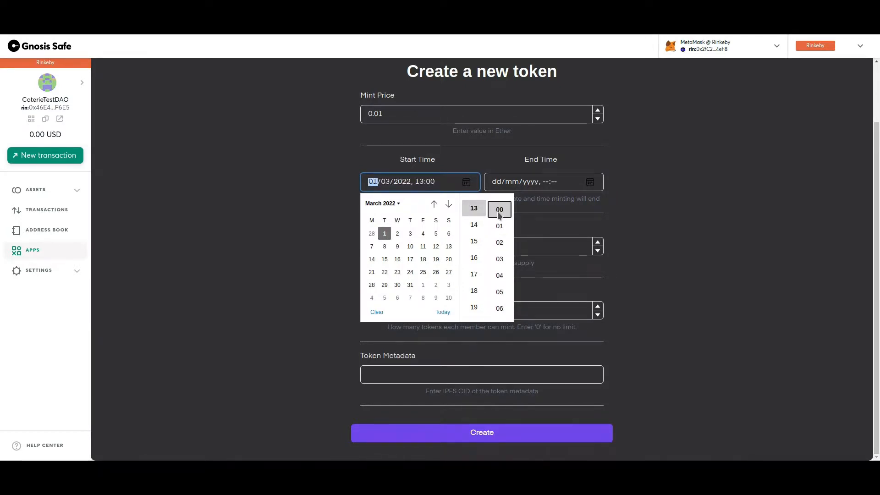
Step: Set the end time to 08/03/2022 13:22 and token supply and mint limit to 0
left_click(589, 183)
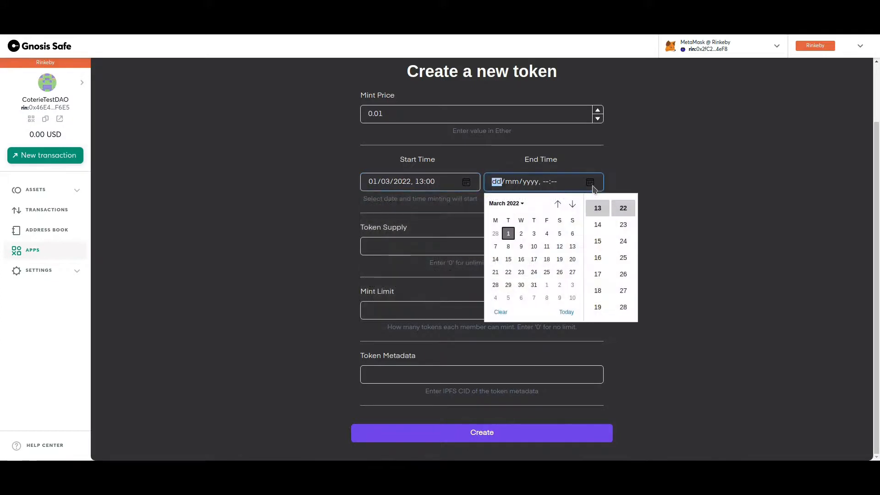
left_click(507, 247)
left_click(487, 183)
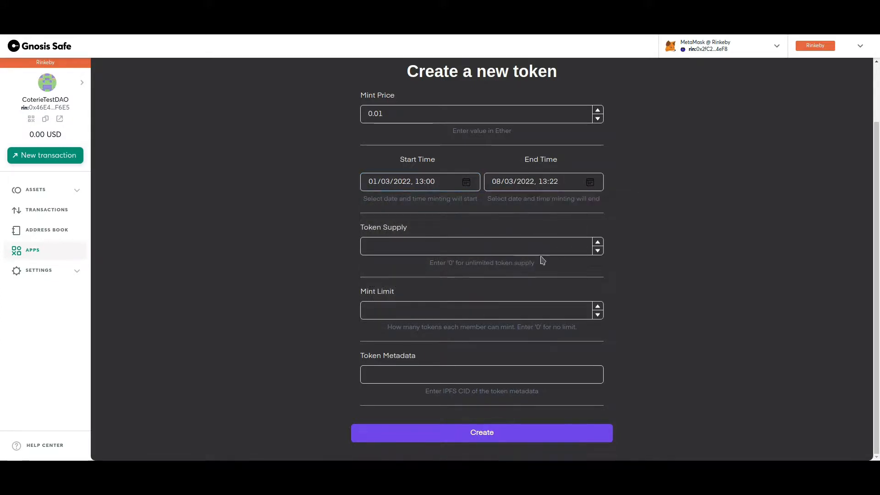
left_click(548, 243)
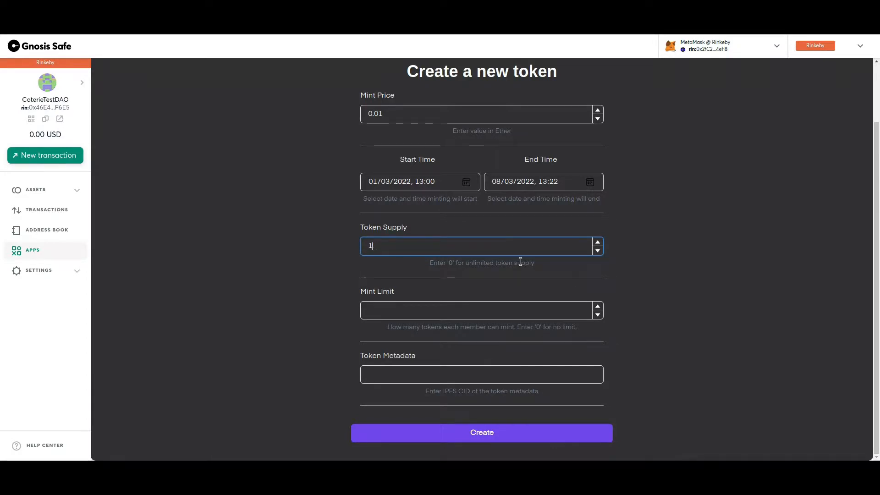
key("Tab")
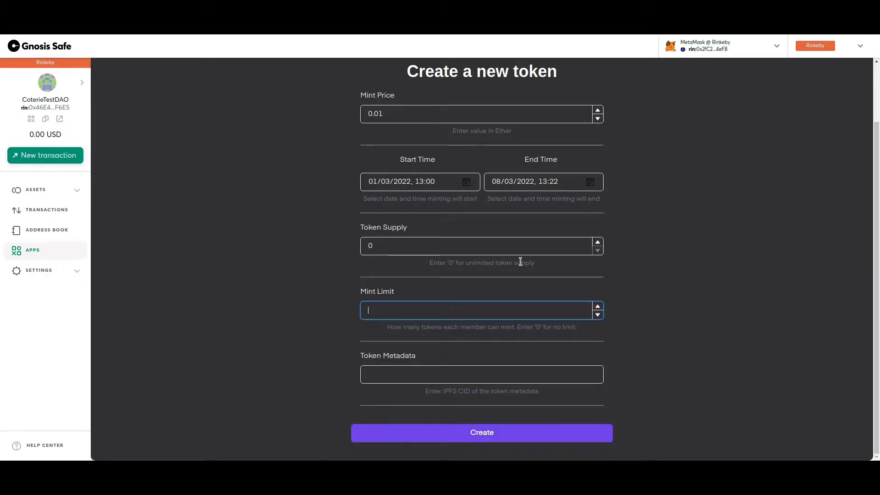
key("Tab")
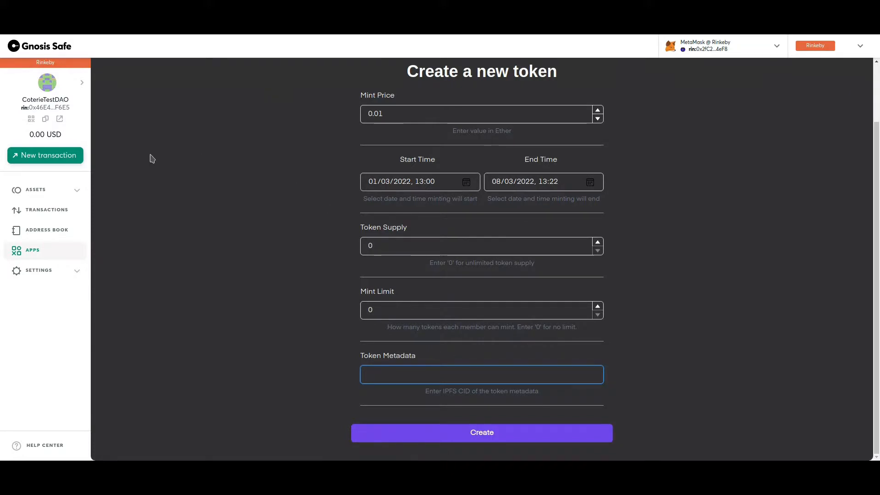
key("ctrl+Tab")
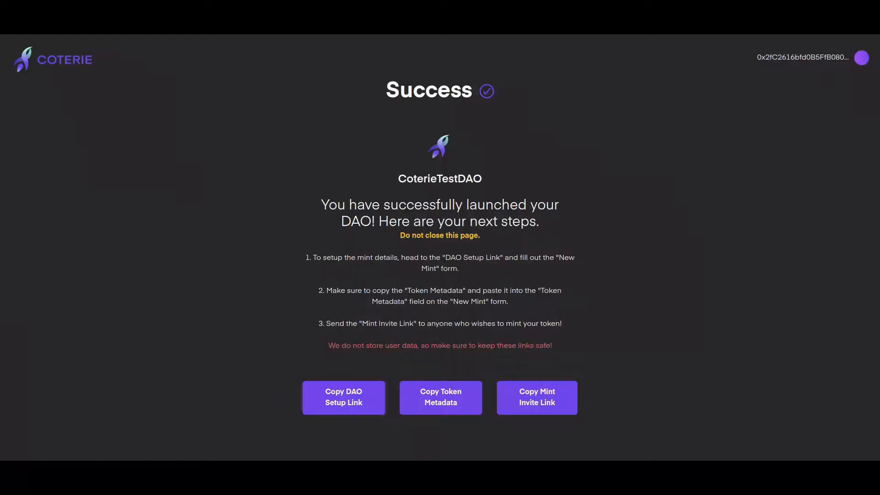
Step: Paste the token metadata copied from the Success page into the form's Token Metadata field
left_click(447, 403)
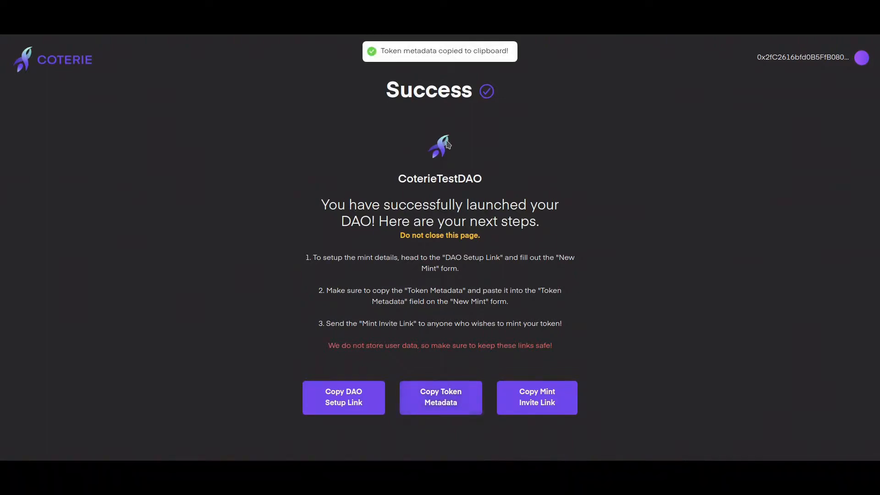
key("ctrl+shift+Tab")
key("ctrl+v")
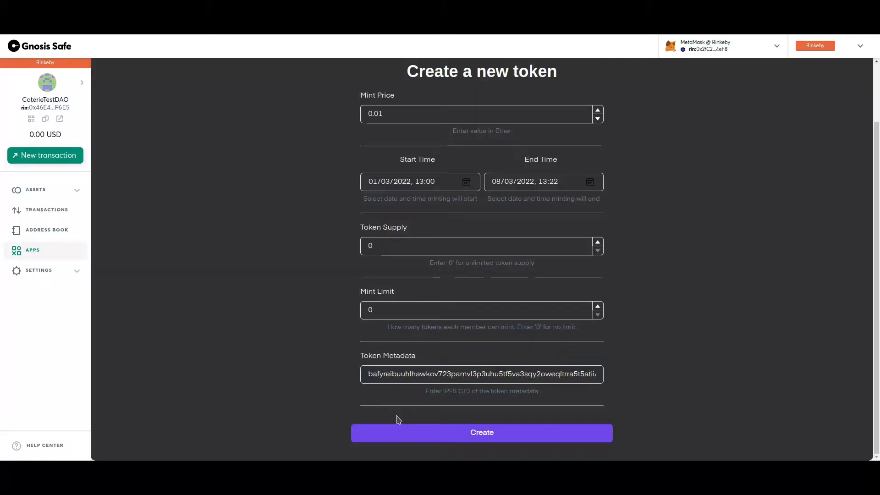
Step: Create and submit the new token, approve it in MetaMask, then view the Safe's Transactions
left_click(481, 432)
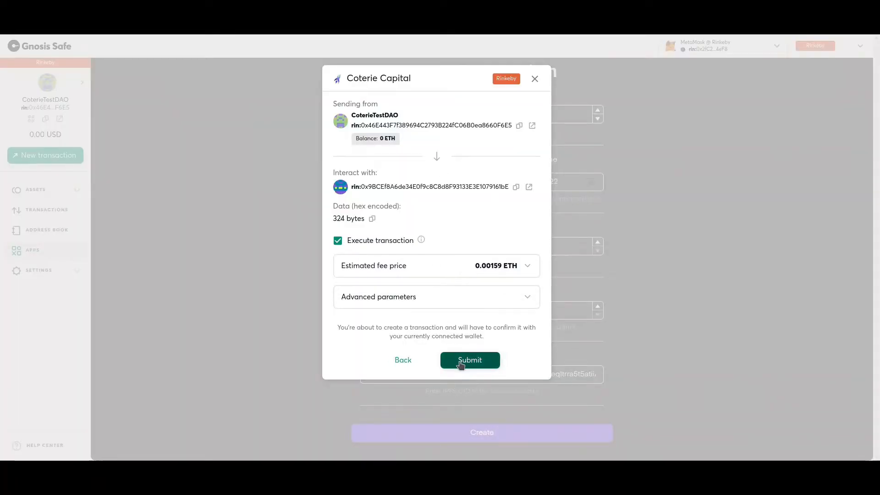
left_click(461, 362)
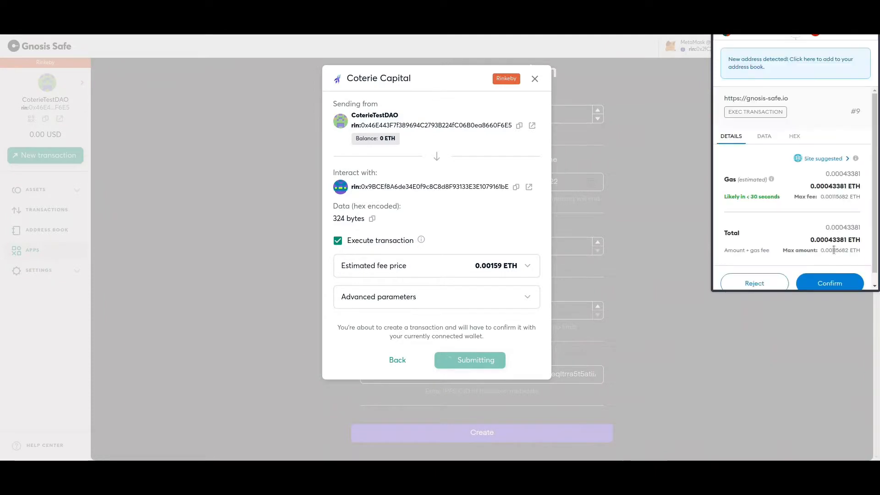
scroll(835, 257, "down", 1)
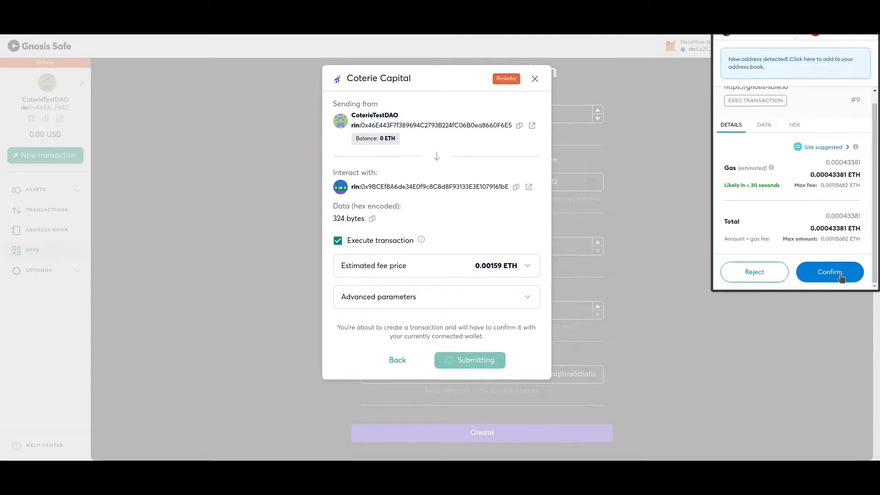
left_click(839, 275)
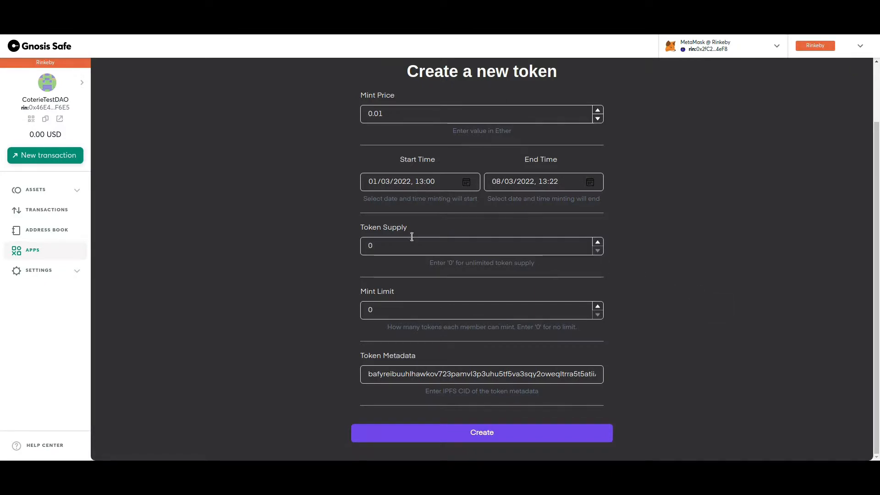
left_click(42, 212)
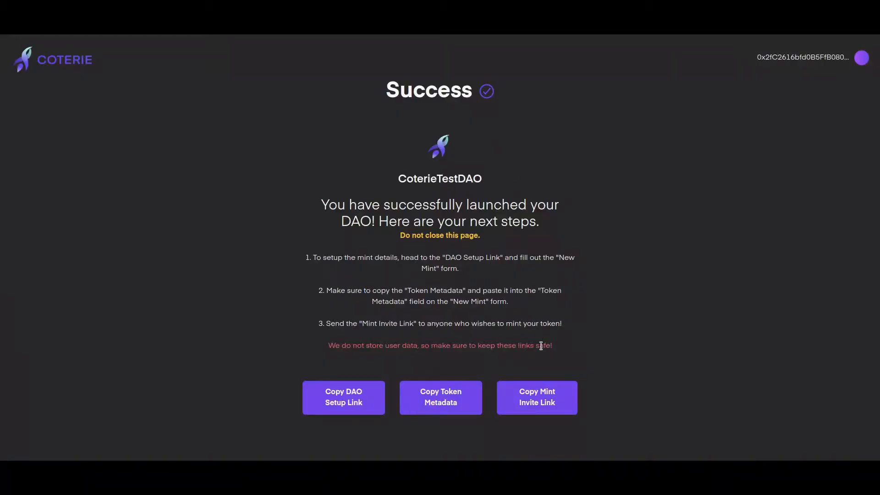
Step: Copy the mint invite link from the Coterie Success page
left_click(542, 406)
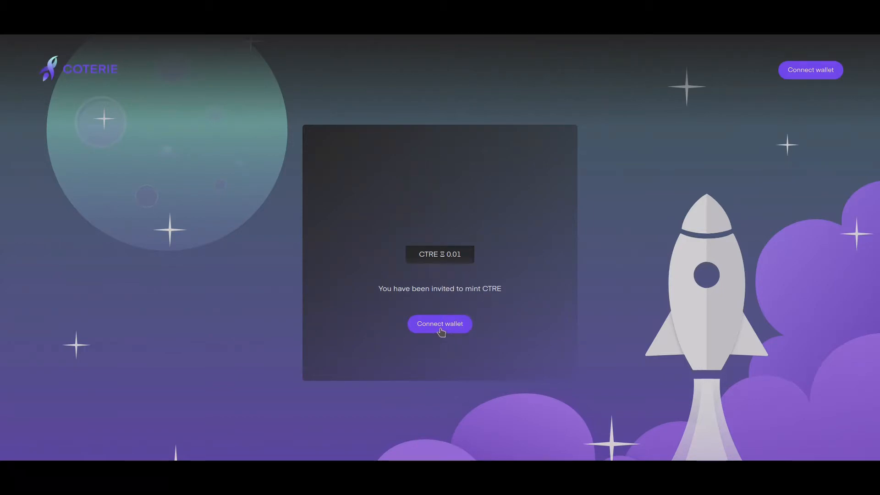
Step: Look over the CTRE invite at 0.01 and connect the MetaMask wallet
left_click_drag(449, 254, 462, 255)
left_click(437, 258)
double_click(429, 256)
left_click(452, 256)
double_click(430, 258)
left_click(421, 268)
left_click_drag(420, 255, 439, 257)
left_click(440, 256)
left_click(456, 330)
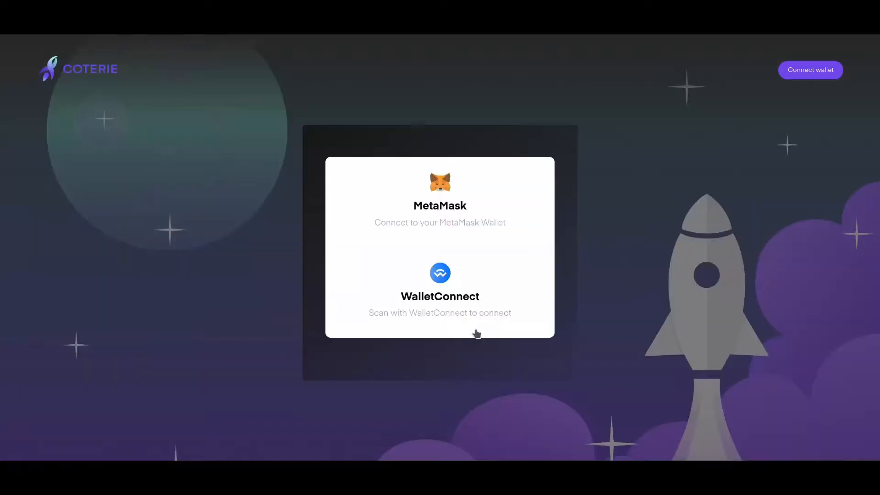
left_click(480, 203)
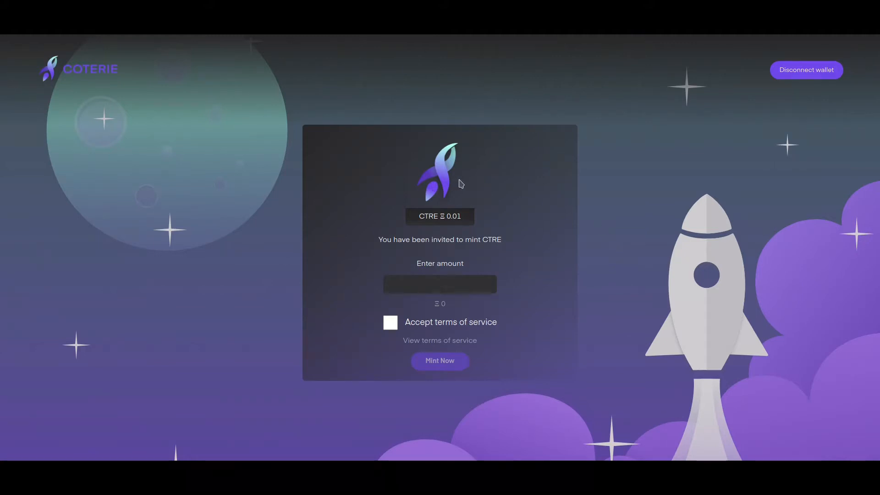
Step: Mint 5 CTRE after accepting the terms of service, approving the 0.05 ETH payment in MetaMask
left_click(466, 284)
type("5")
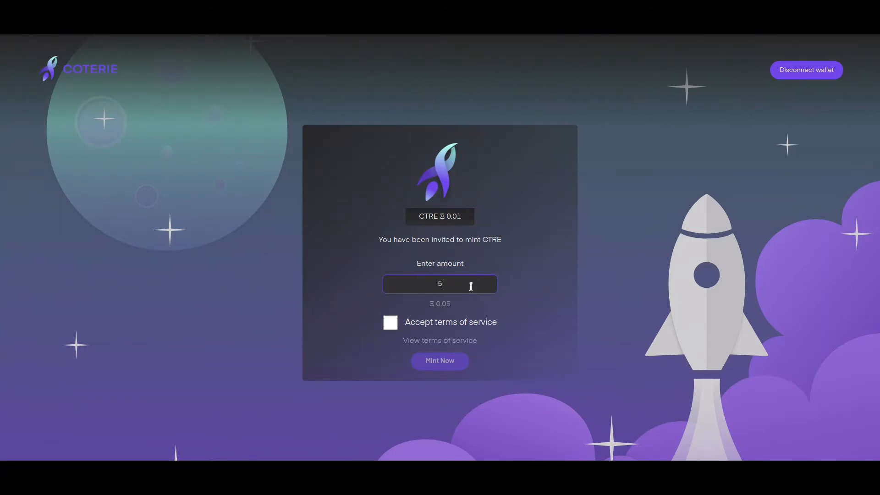
left_click(527, 313)
left_click(393, 326)
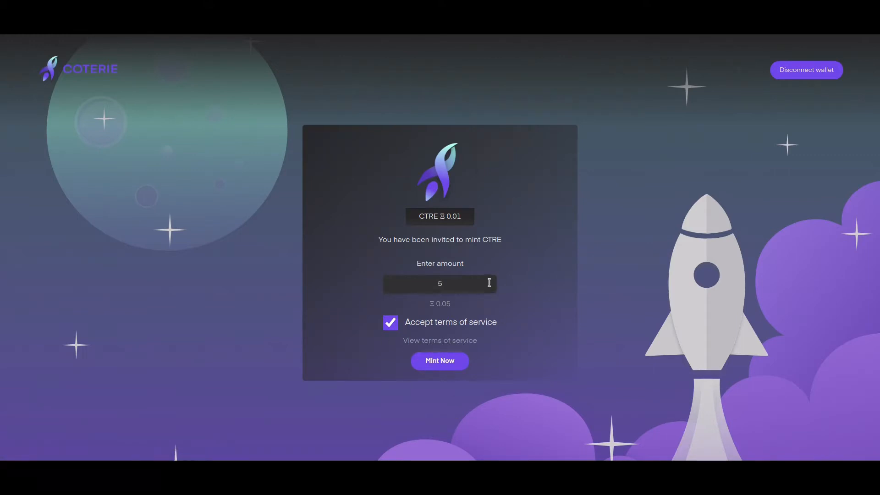
left_click(440, 369)
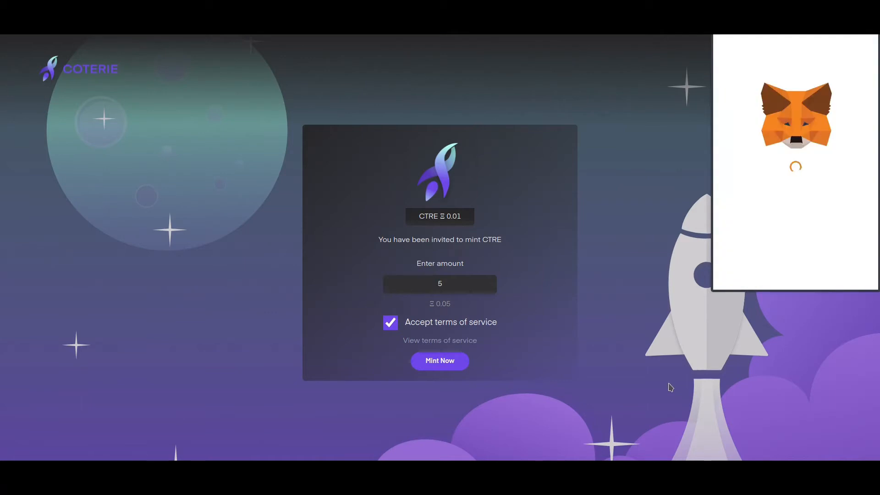
scroll(833, 270, "down", 2)
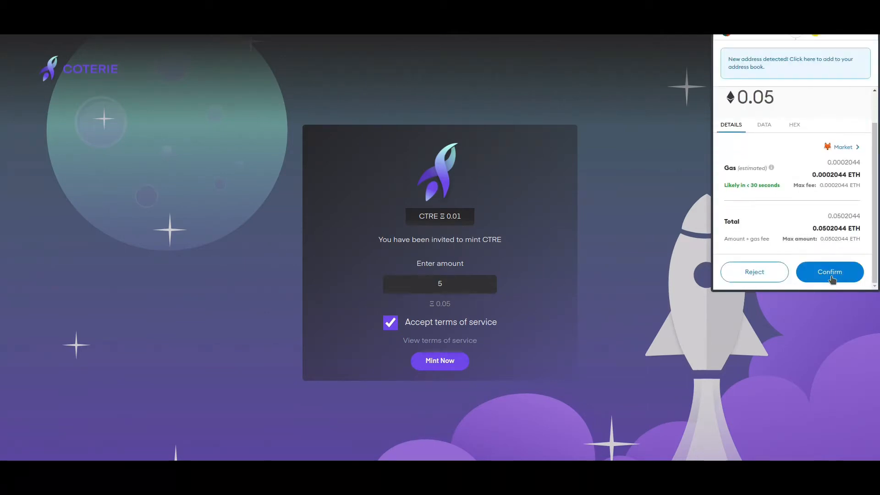
left_click(831, 277)
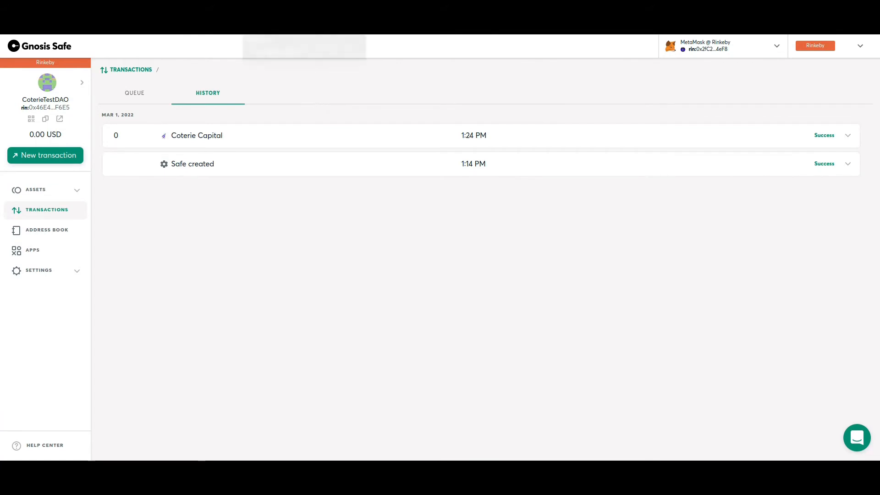
Step: Expand and collapse the Coterie Capital transaction's details in the Safe history
left_click(847, 137)
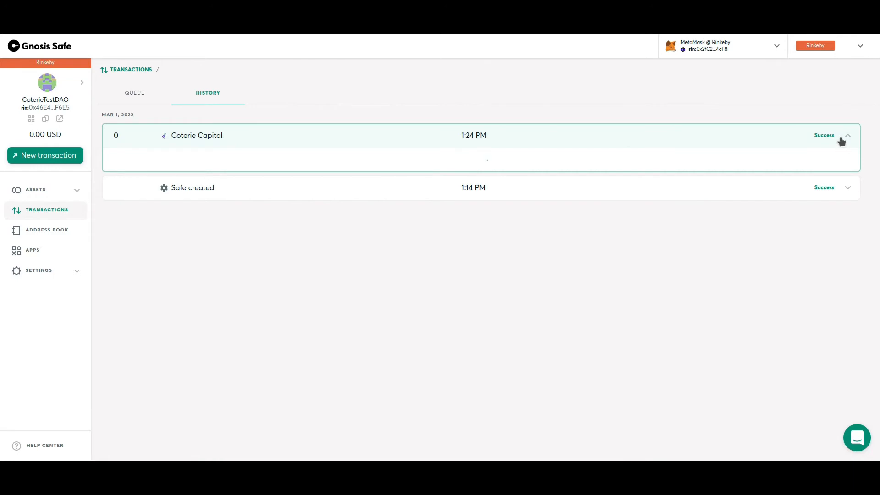
left_click(846, 139)
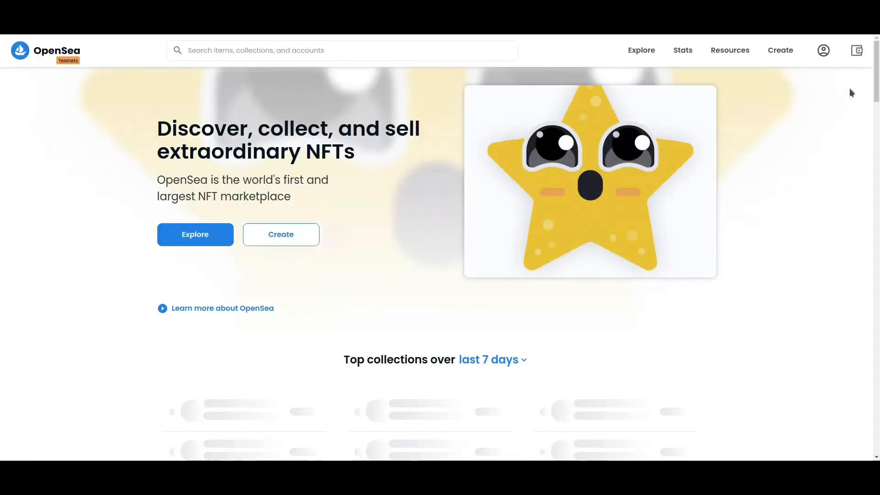
Step: Open the collected CTRE item from the OpenSea profile and review its page showing 5 owned
mouse_move(824, 53)
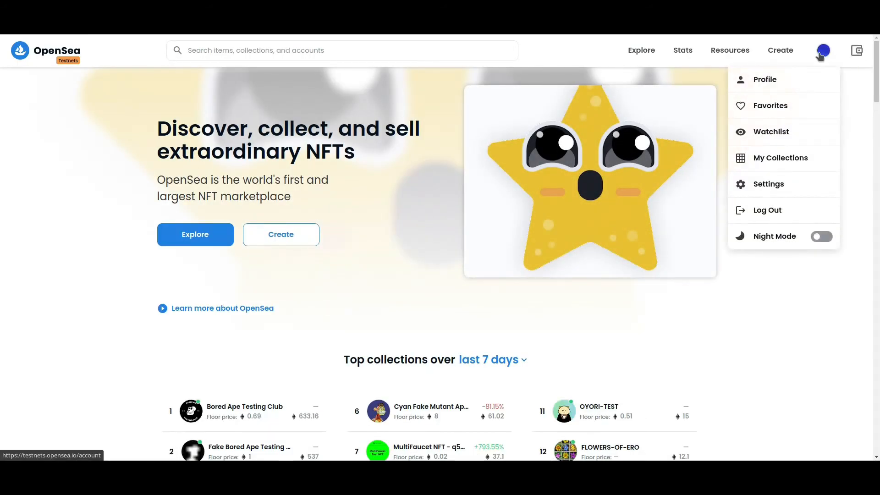
left_click(793, 79)
scroll(405, 200, "down", 3)
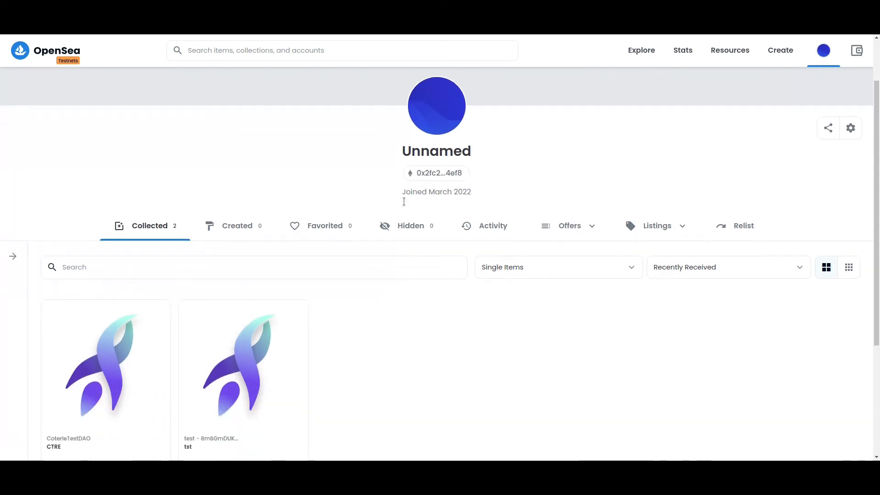
left_click(102, 367)
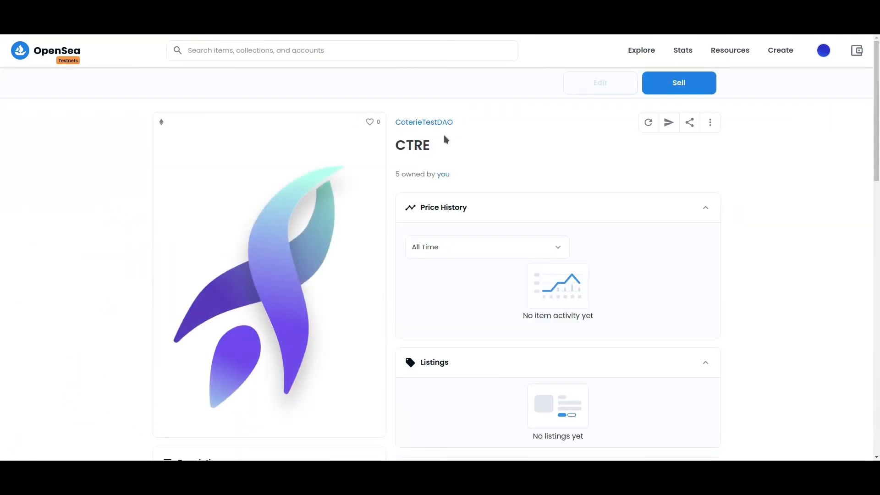
scroll(458, 133, "down", 2)
scroll(453, 141, "up", 1)
scroll(314, 216, "down", 4)
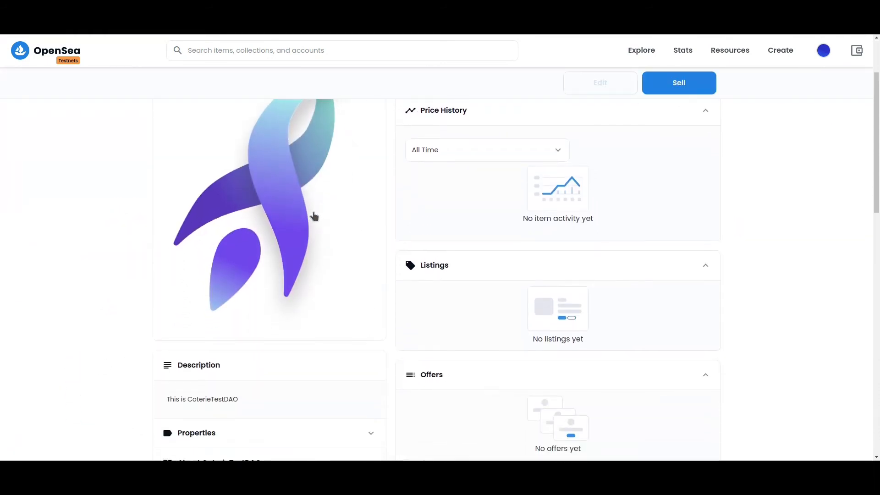
scroll(343, 293, "up", 4)
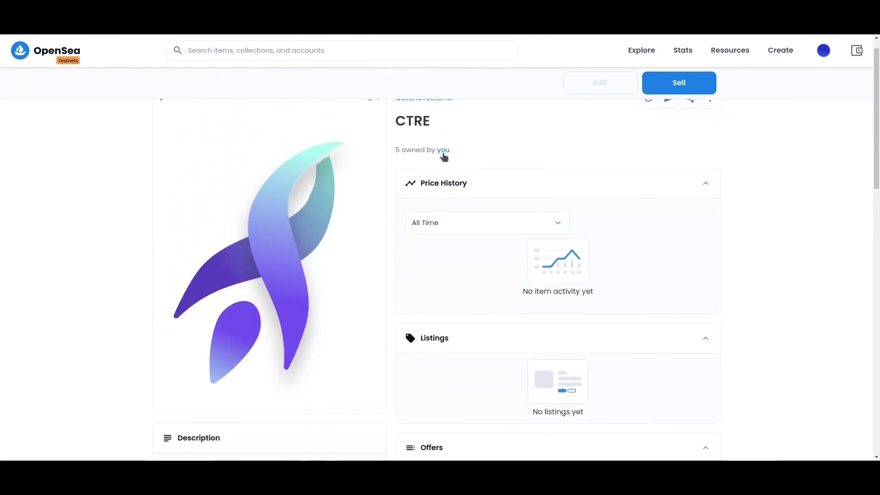
scroll(534, 170, "up", 1)
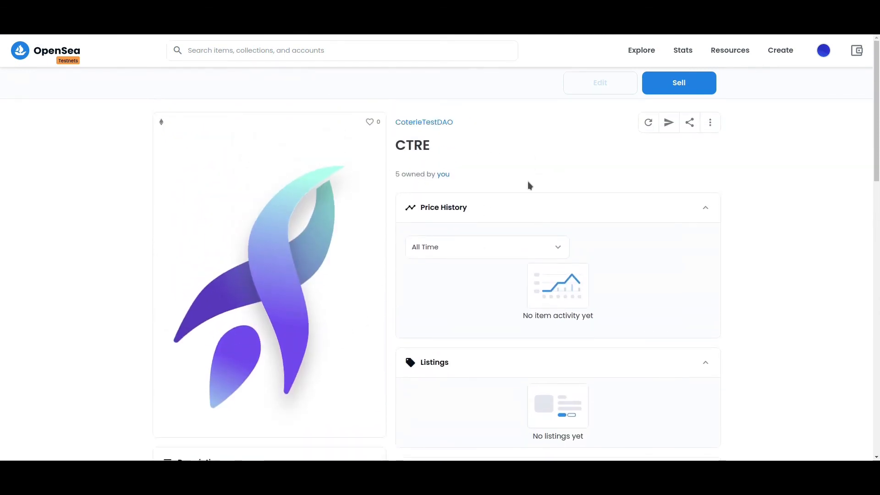
scroll(473, 165, "down", 3)
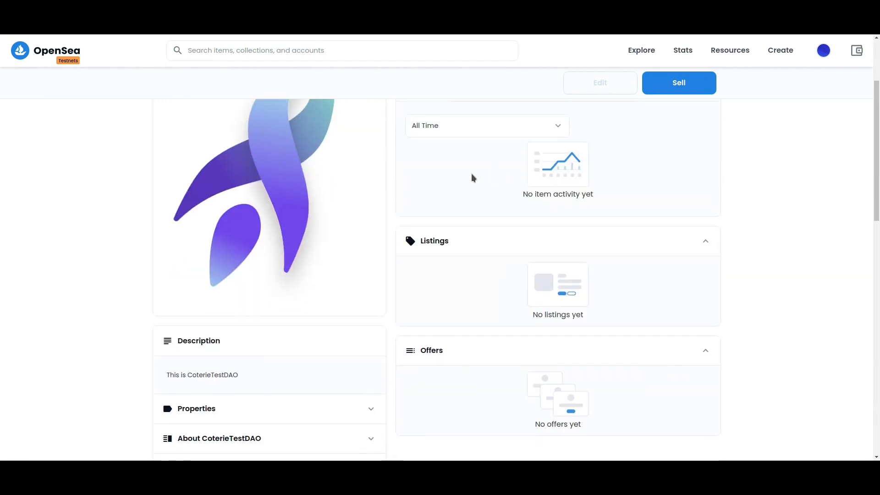